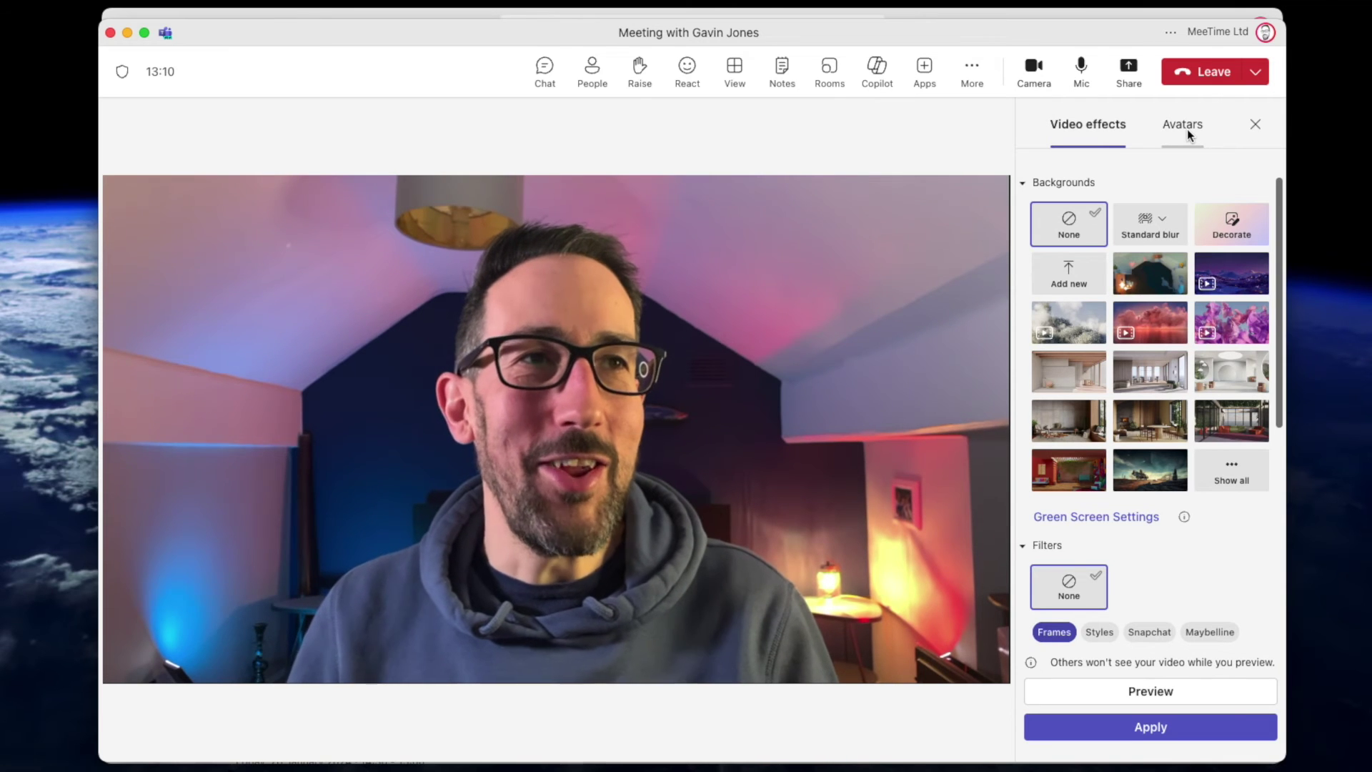
Step: Show the Avatars section in the meeting's video effects side panel
left_click(1186, 128)
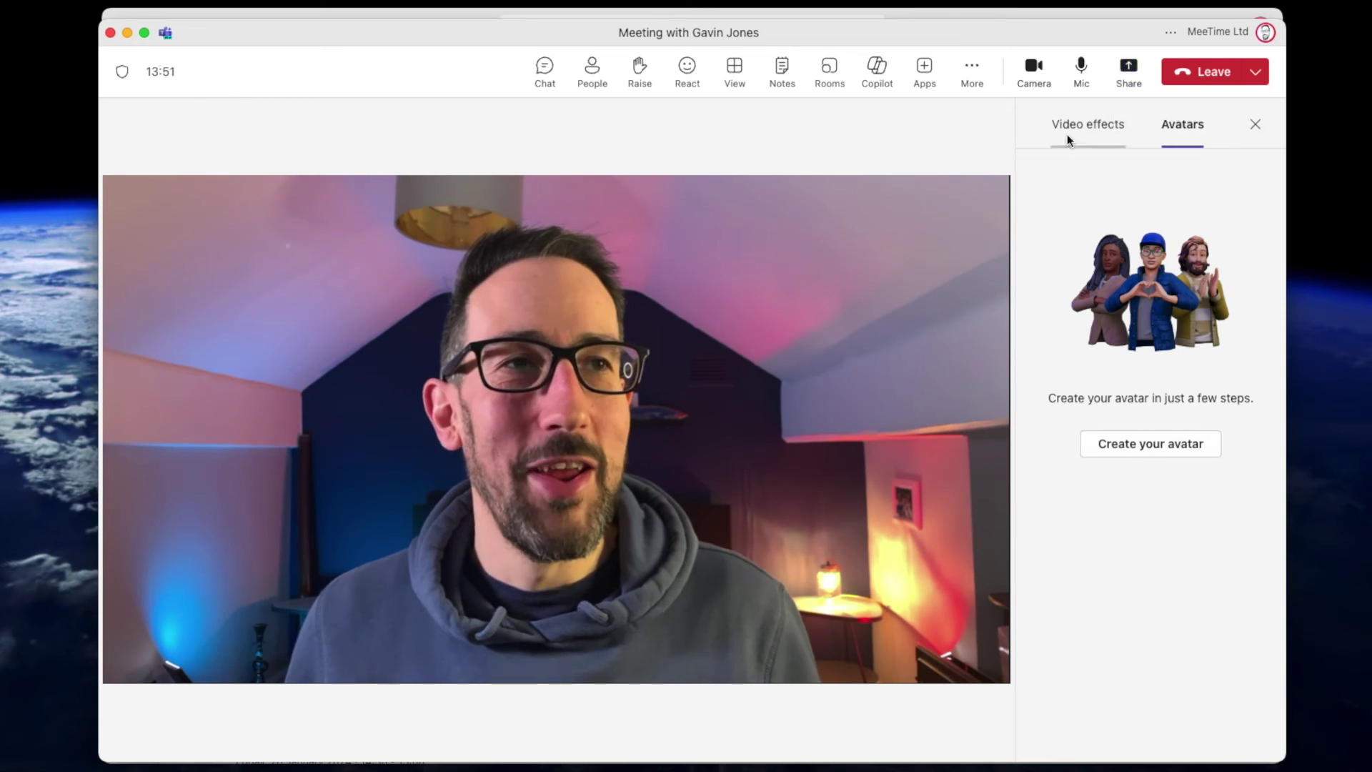
Step: Start creating an avatar and add the Avatars app to Teams
left_click(1150, 449)
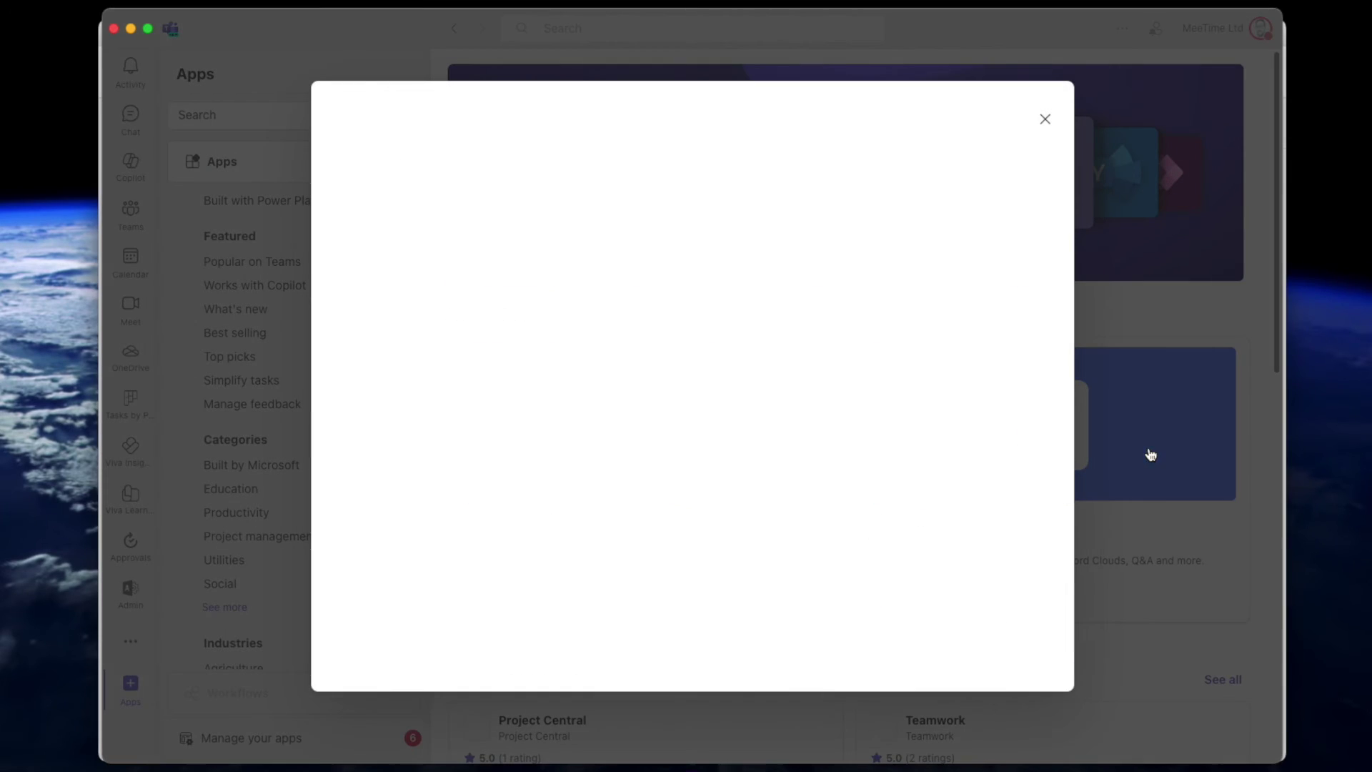
left_click(504, 177)
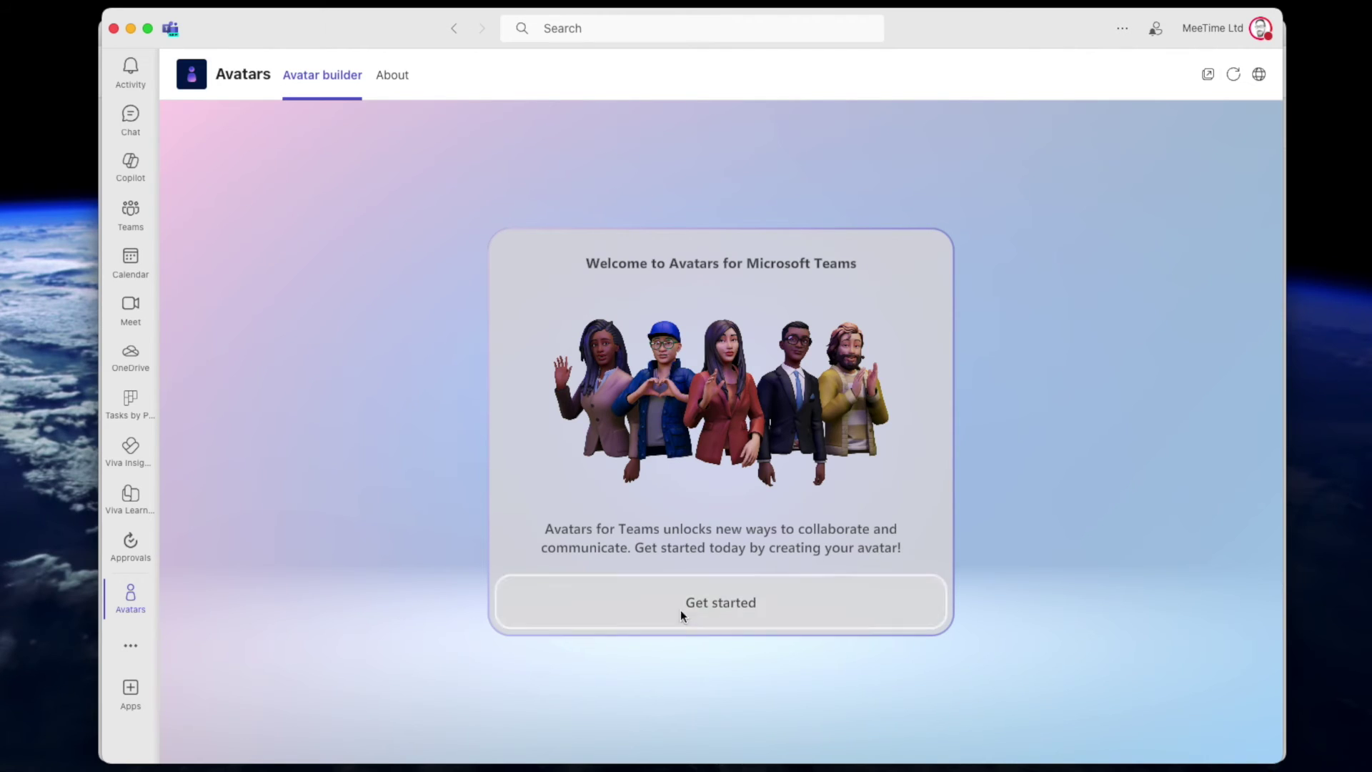
Step: Choose the bearded, short-brown-haired base avatar in the orange hoodie after checking its profile
left_click(743, 605)
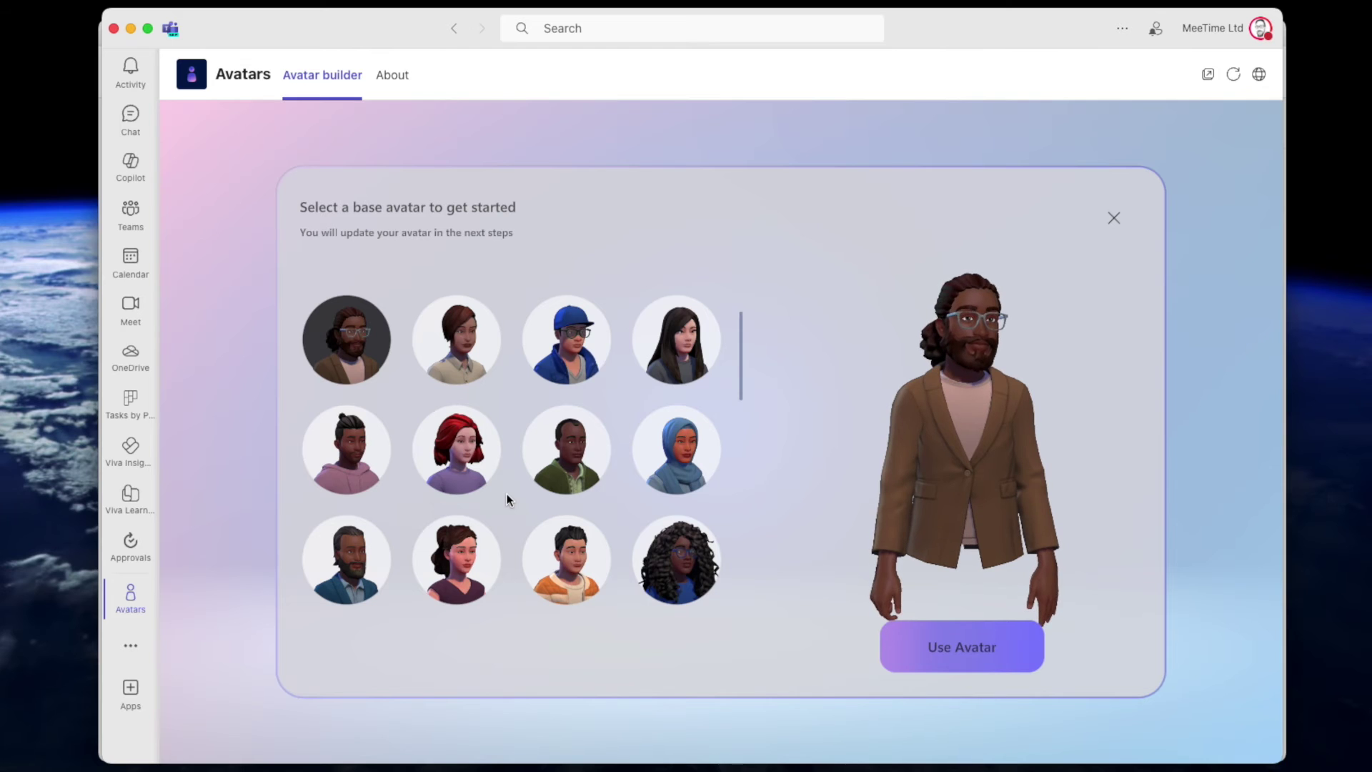
scroll(508, 493, "down", 3)
scroll(508, 493, "up", 3)
scroll(507, 499, "down", 5)
left_click(468, 409)
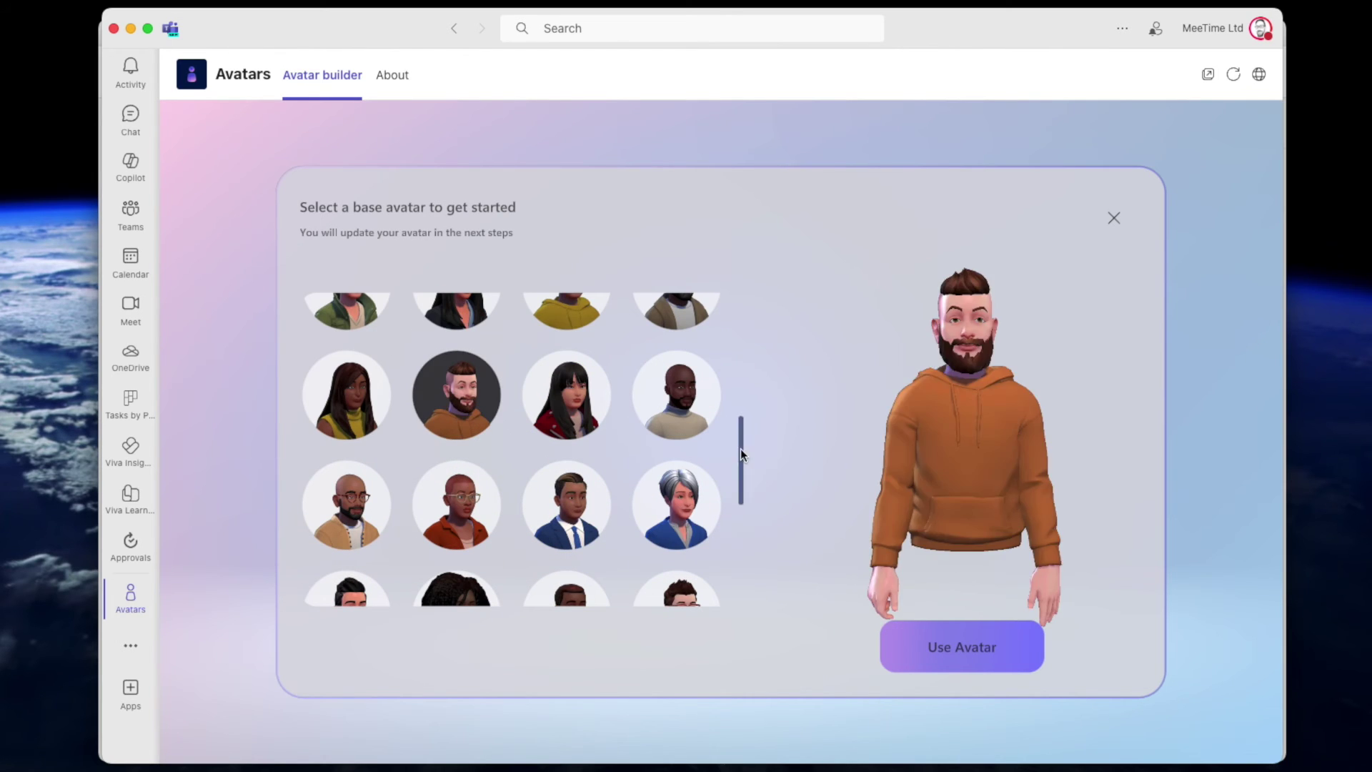
left_click_drag(740, 452, 740, 462)
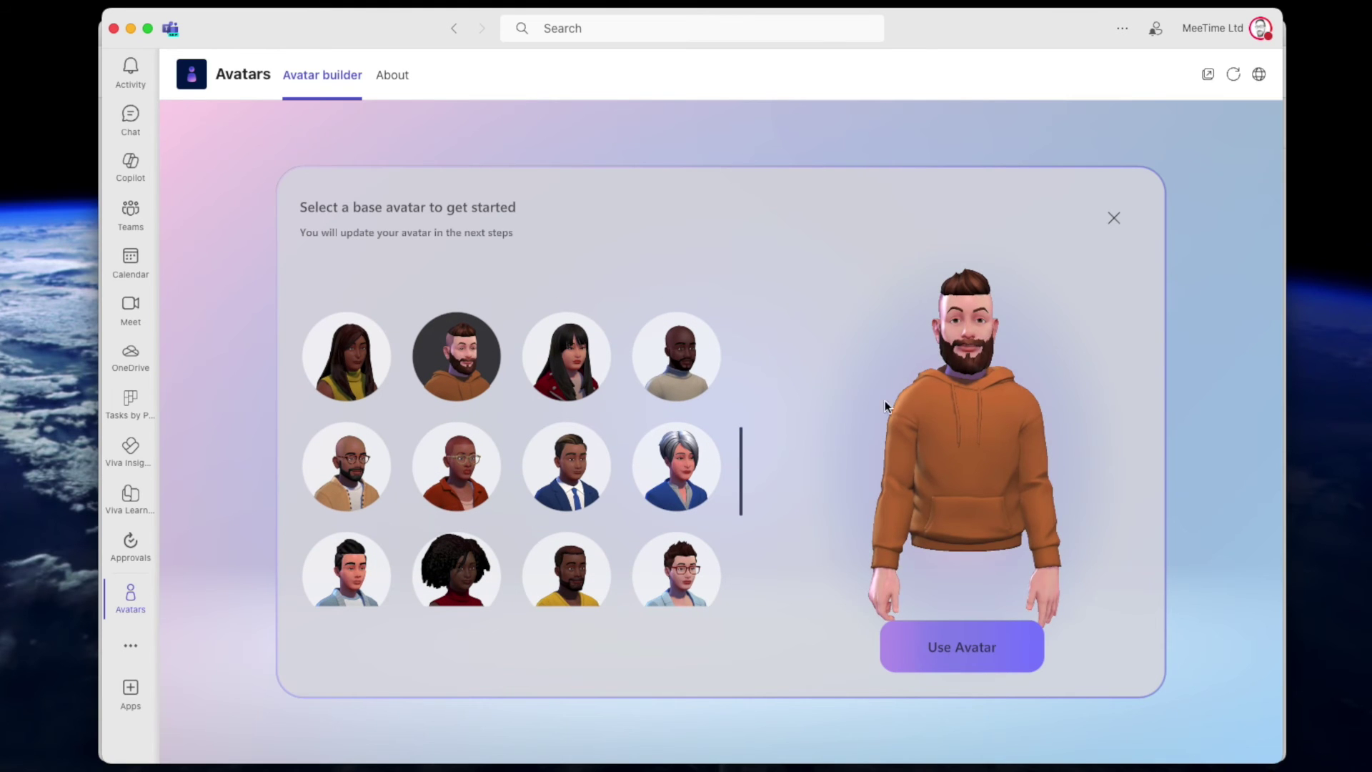
left_click_drag(742, 458, 746, 391)
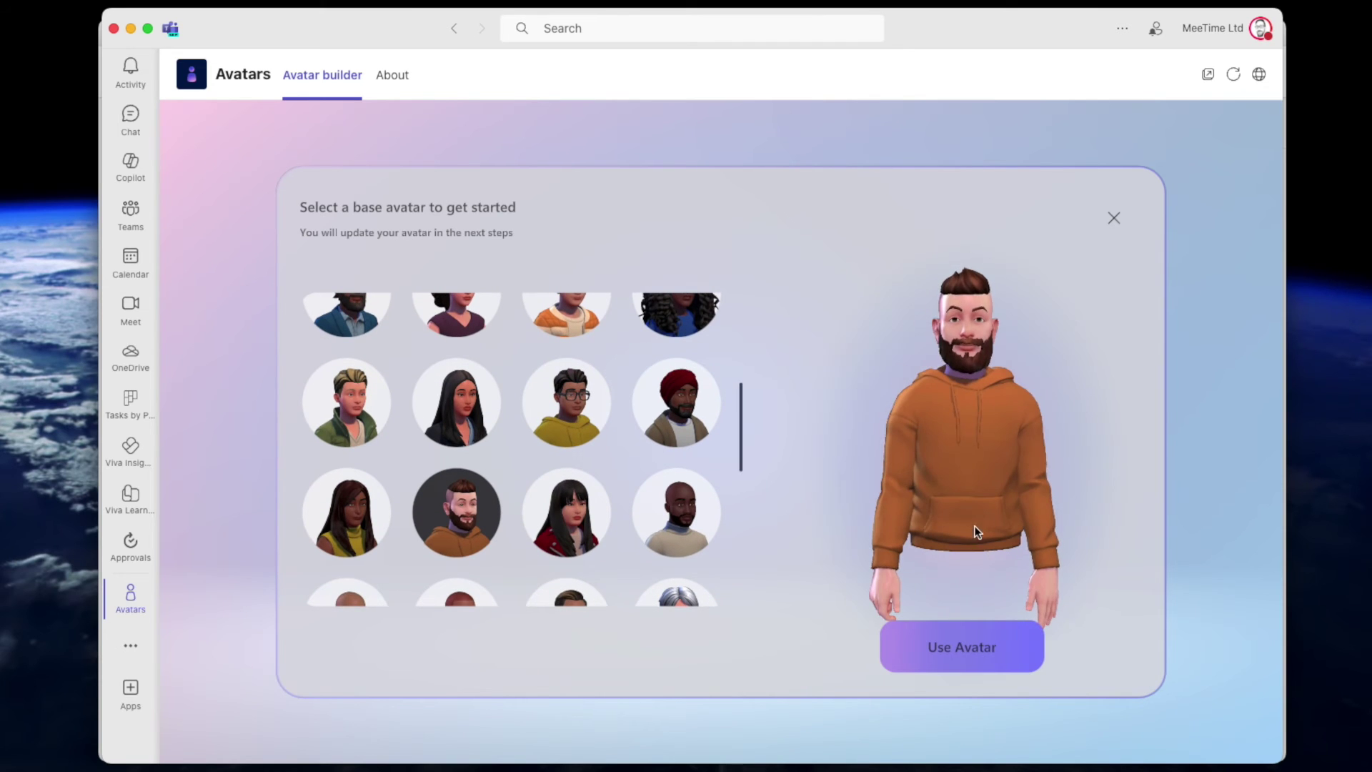
left_click_drag(1050, 422, 825, 445)
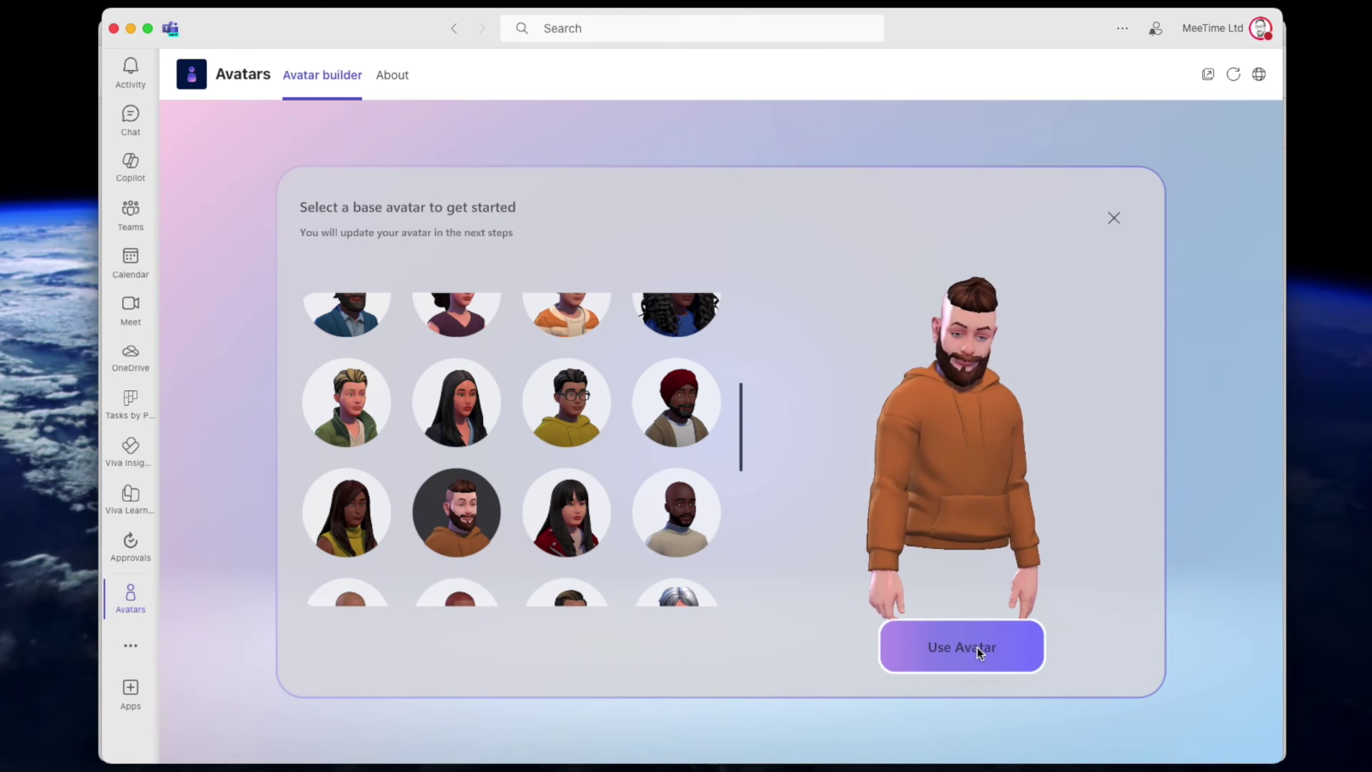
left_click(978, 648)
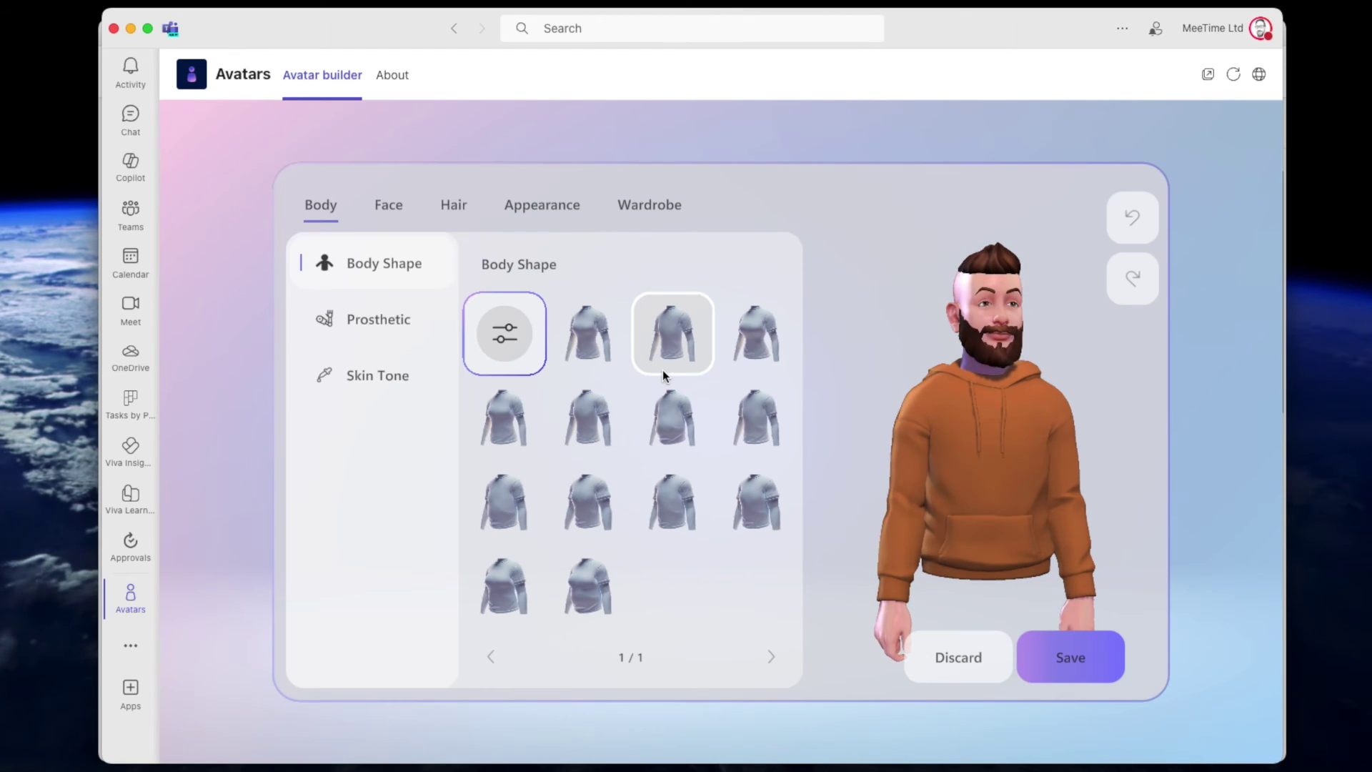
Step: Give the avatar a lighter tan skin tone from the Skin Tone swatches
left_click(371, 322)
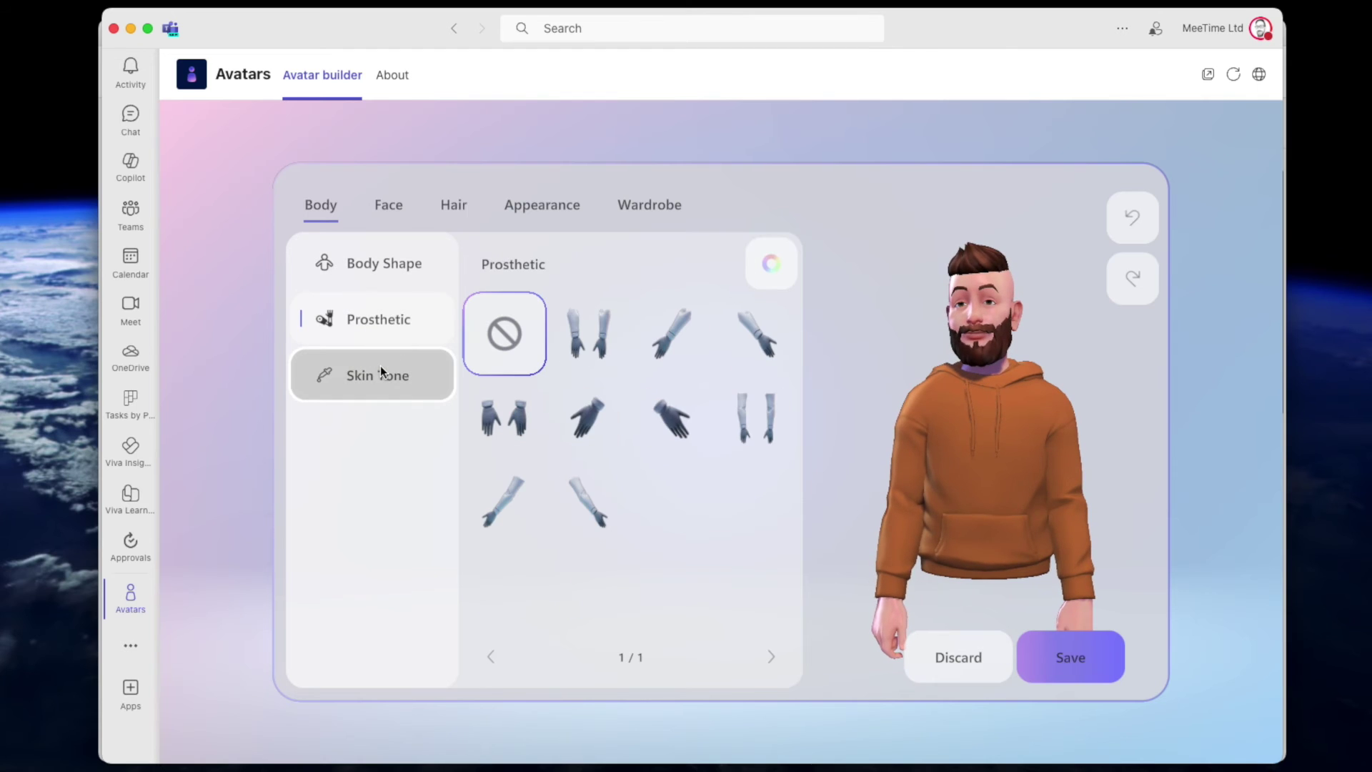
left_click(380, 370)
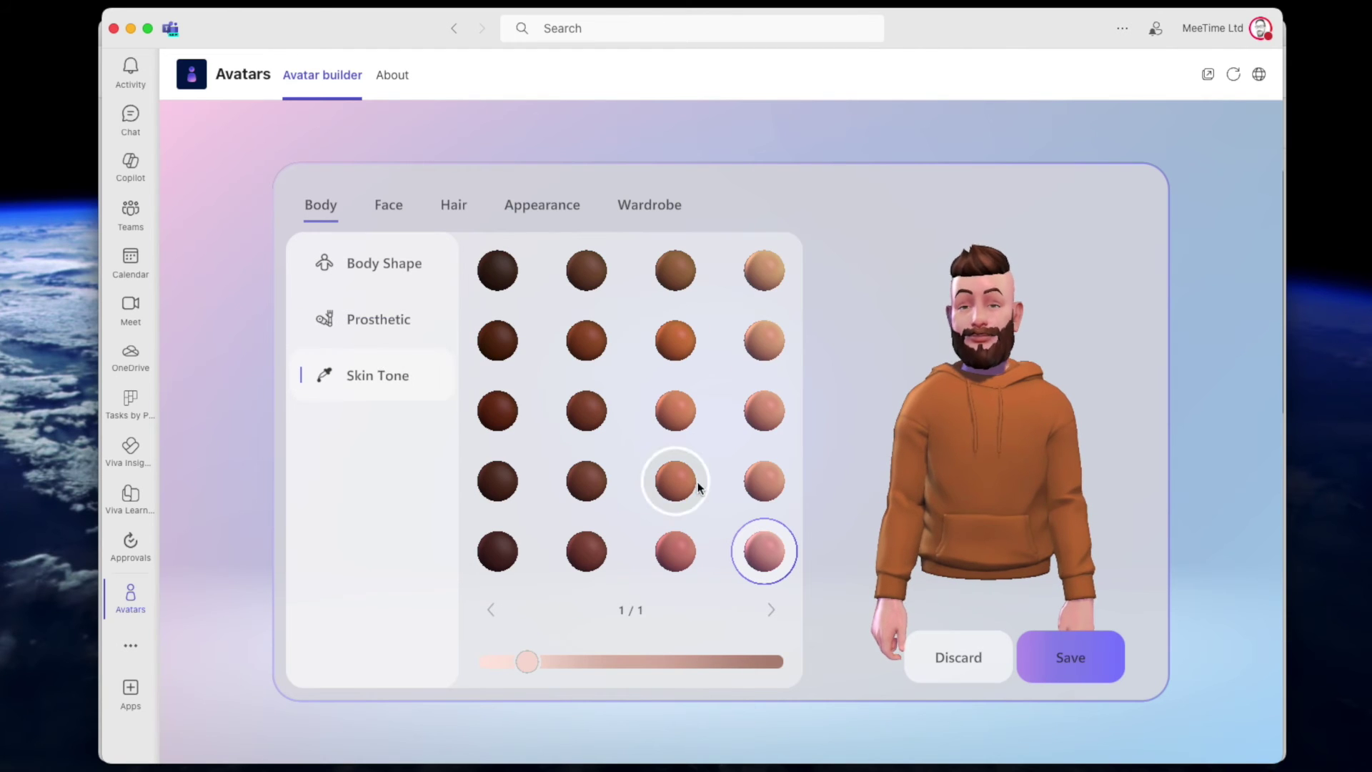
left_click(527, 663)
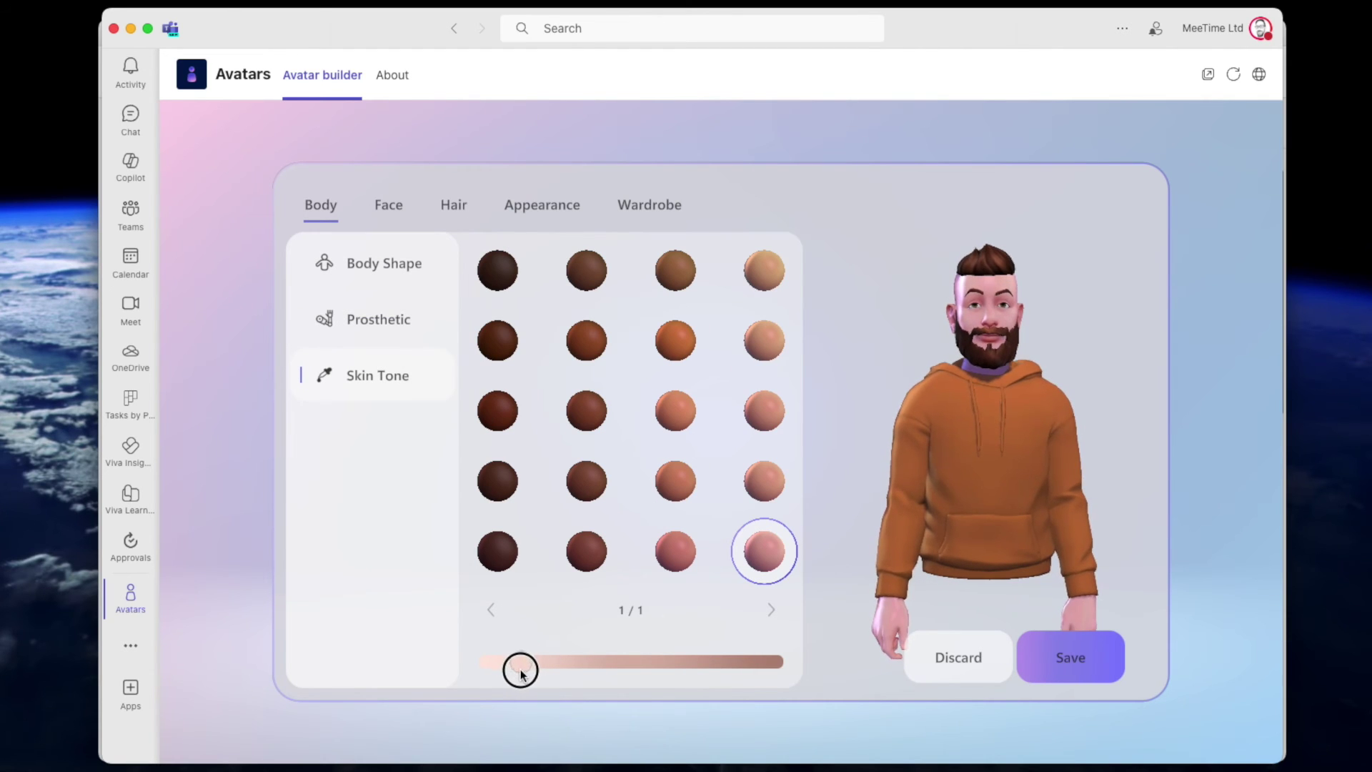
left_click(747, 480)
left_click(764, 340)
left_click(384, 209)
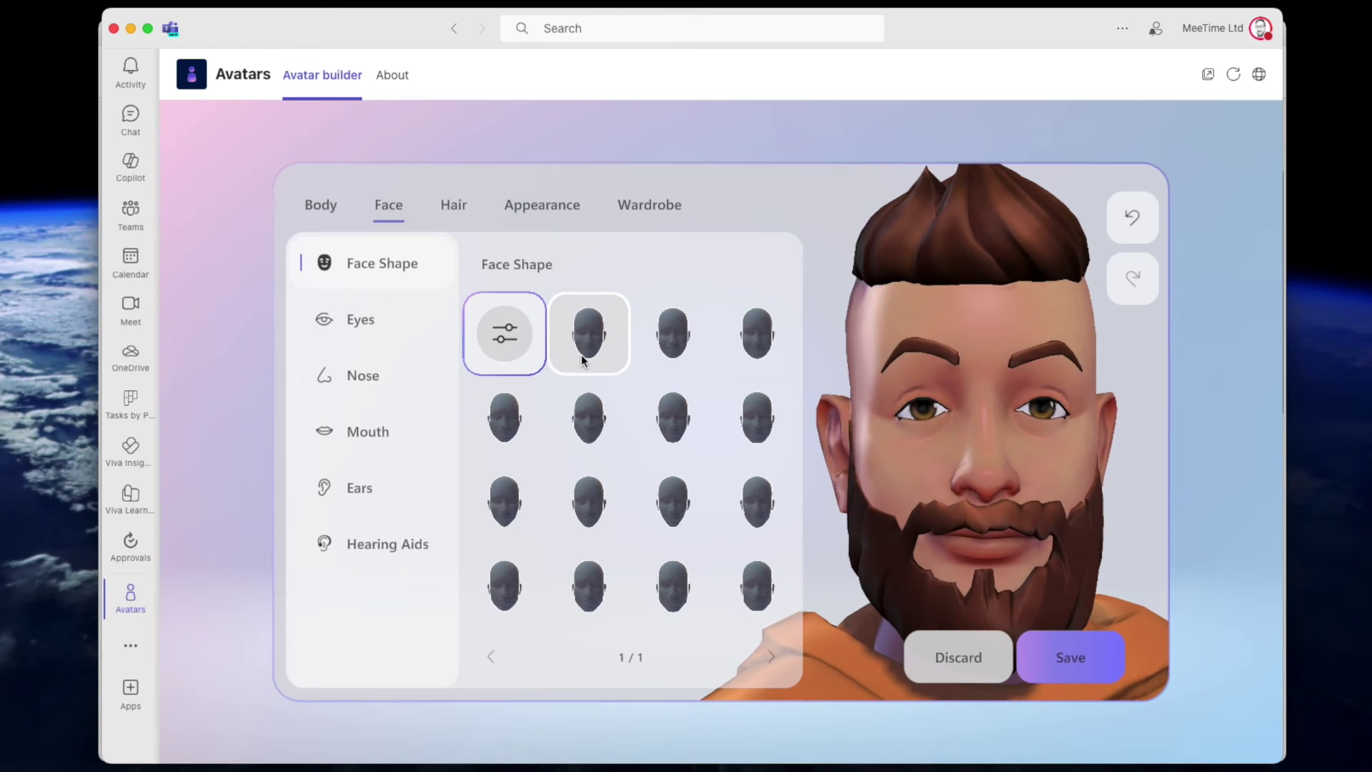
Step: Set the second face shape and a new eye style from the second page
left_click(747, 350)
left_click(509, 418)
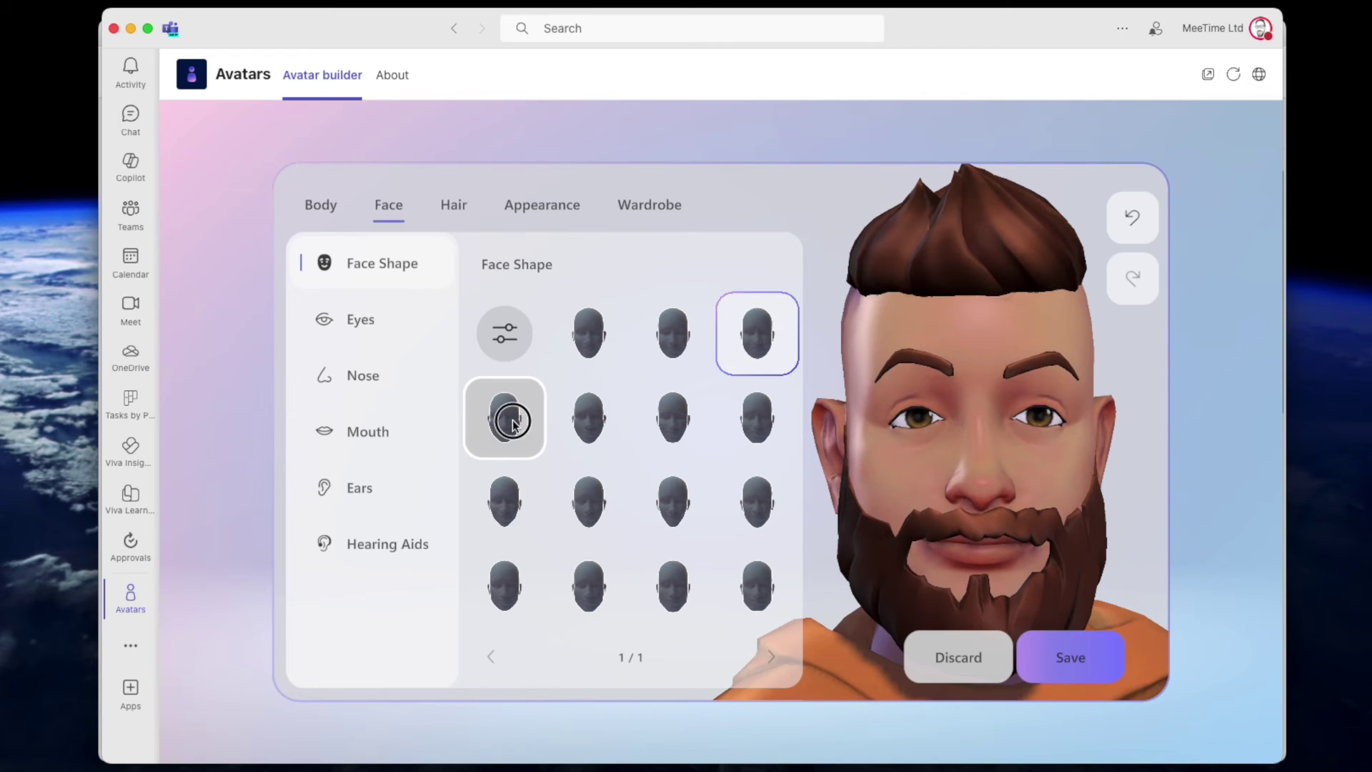
left_click(372, 334)
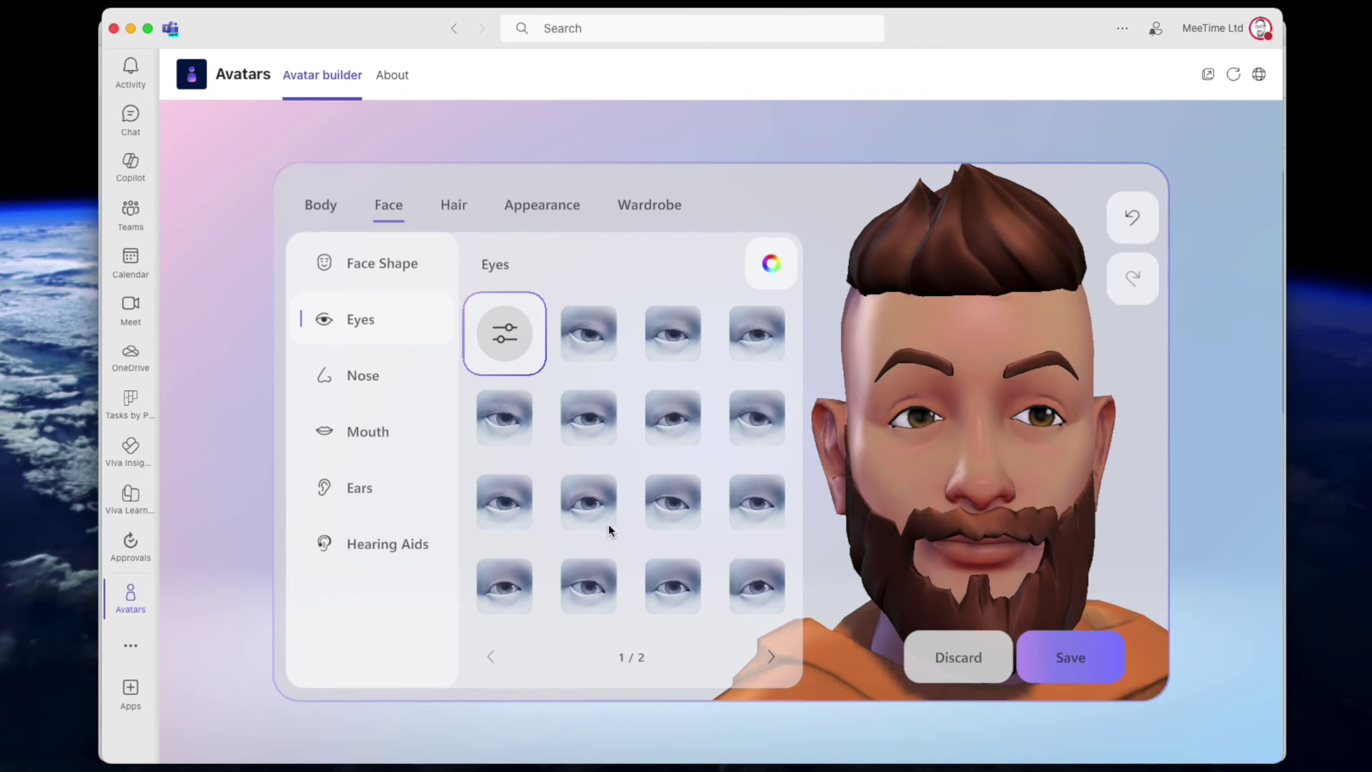
left_click(594, 580)
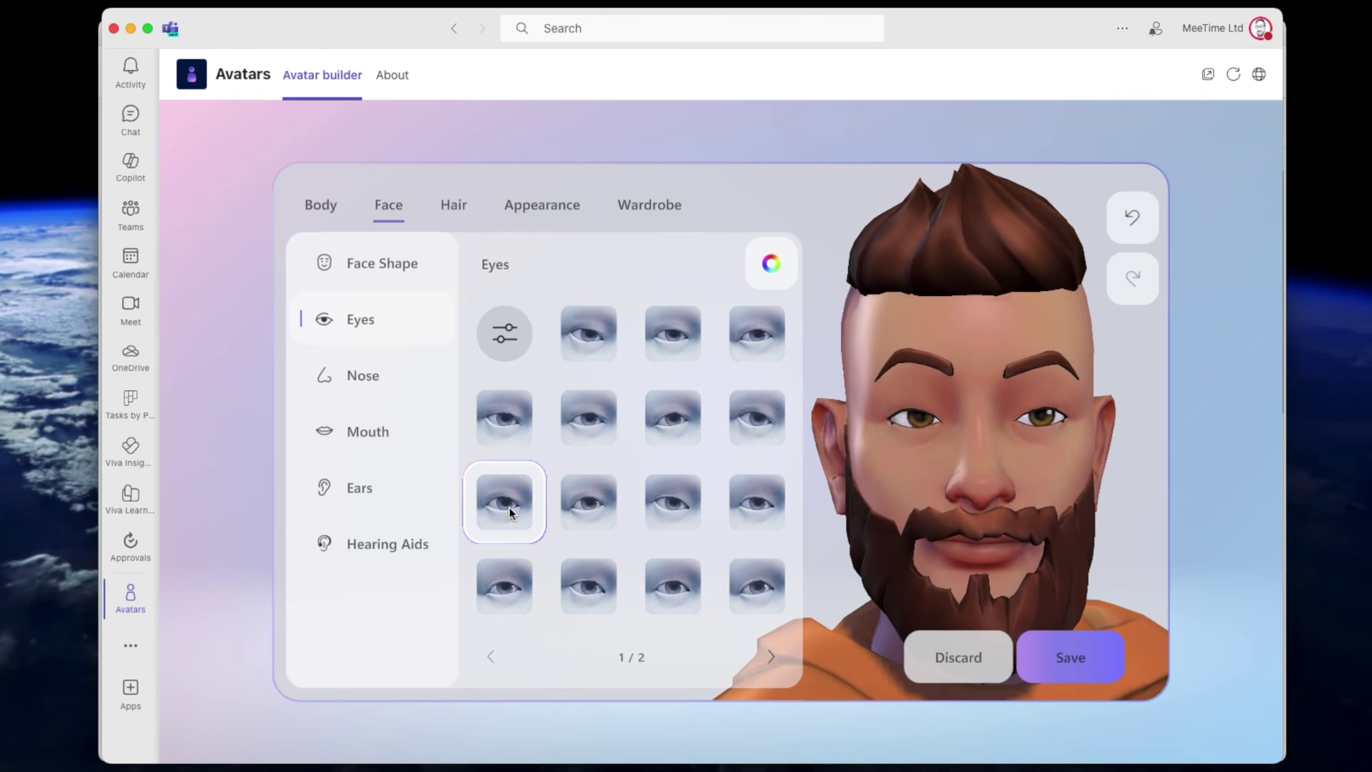
left_click(772, 656)
left_click(674, 500)
Step: Browse the nose, mouth and ear options without changing them
left_click(344, 371)
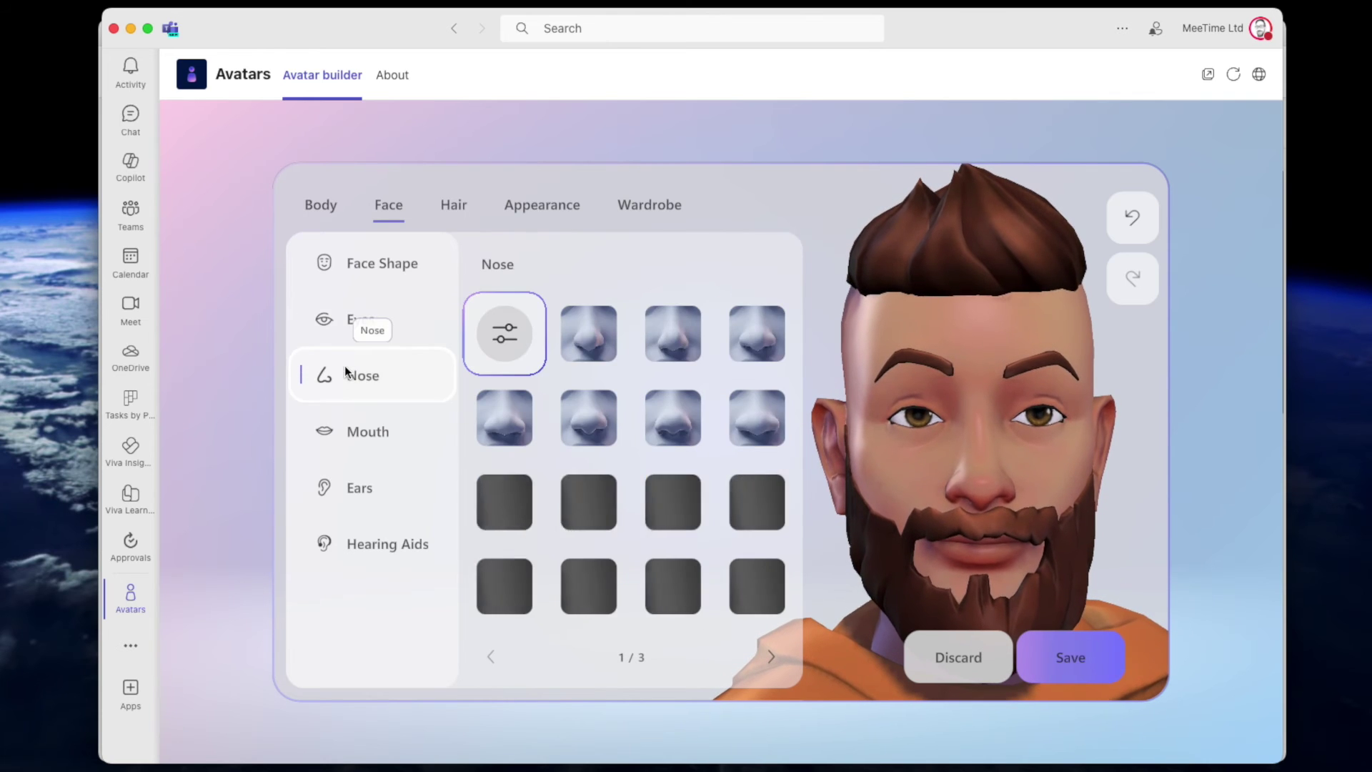
left_click(348, 439)
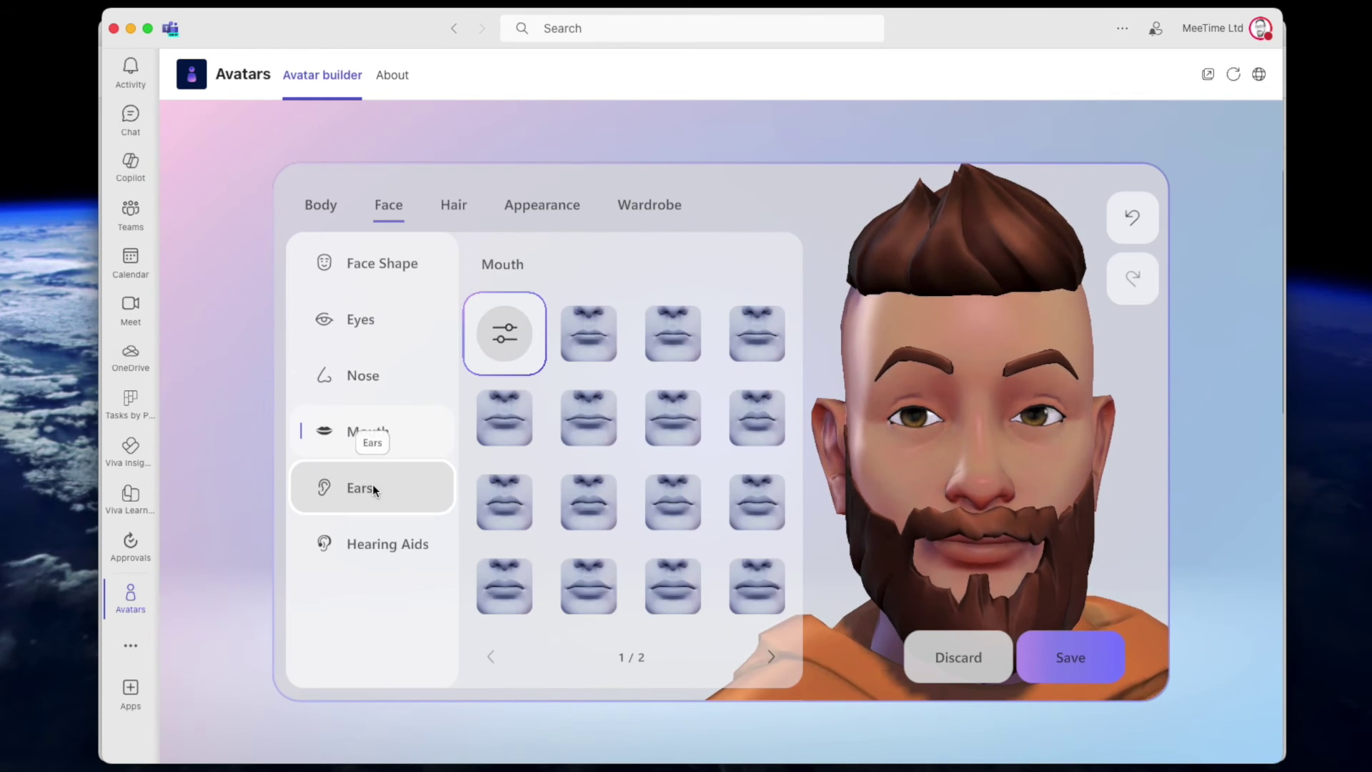
left_click(371, 484)
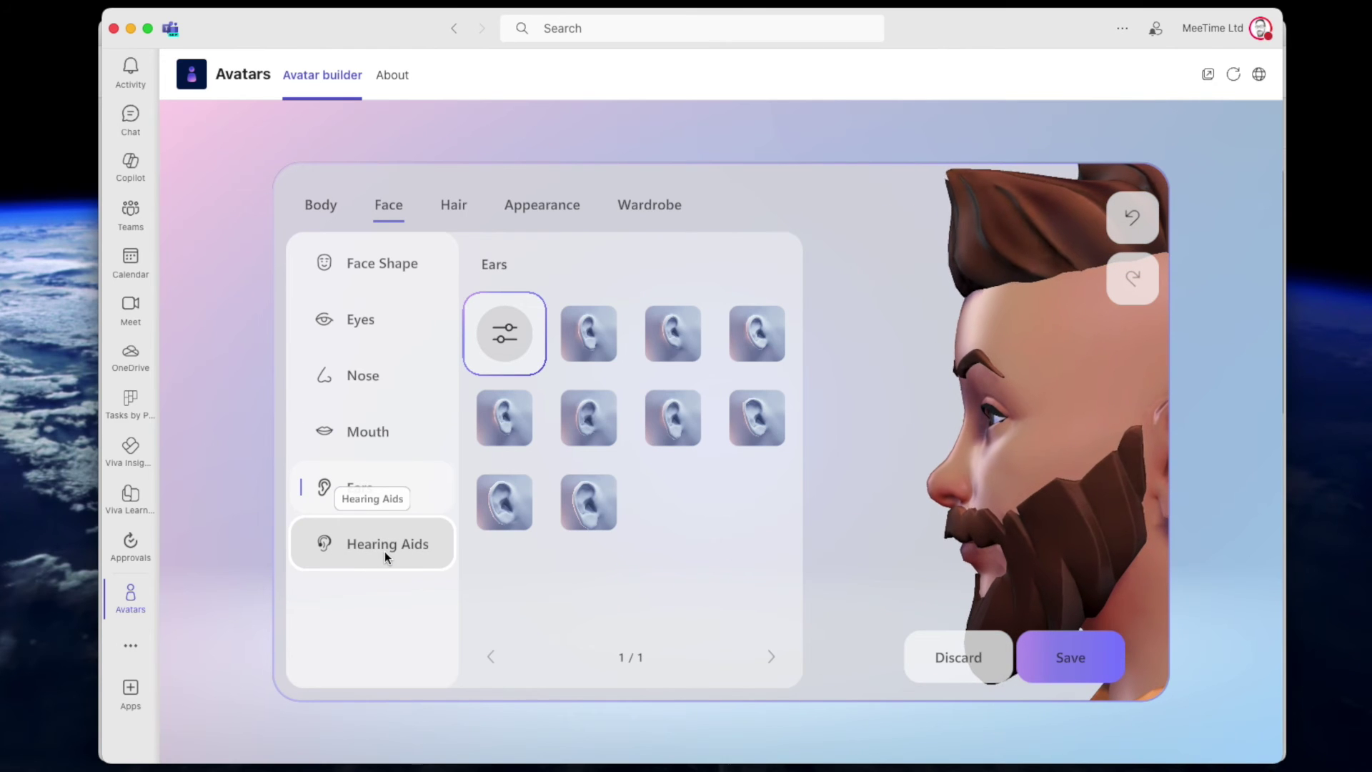
left_click(453, 203)
Step: Give the avatar the Short Straight Pompadour hairstyle
left_click(675, 594)
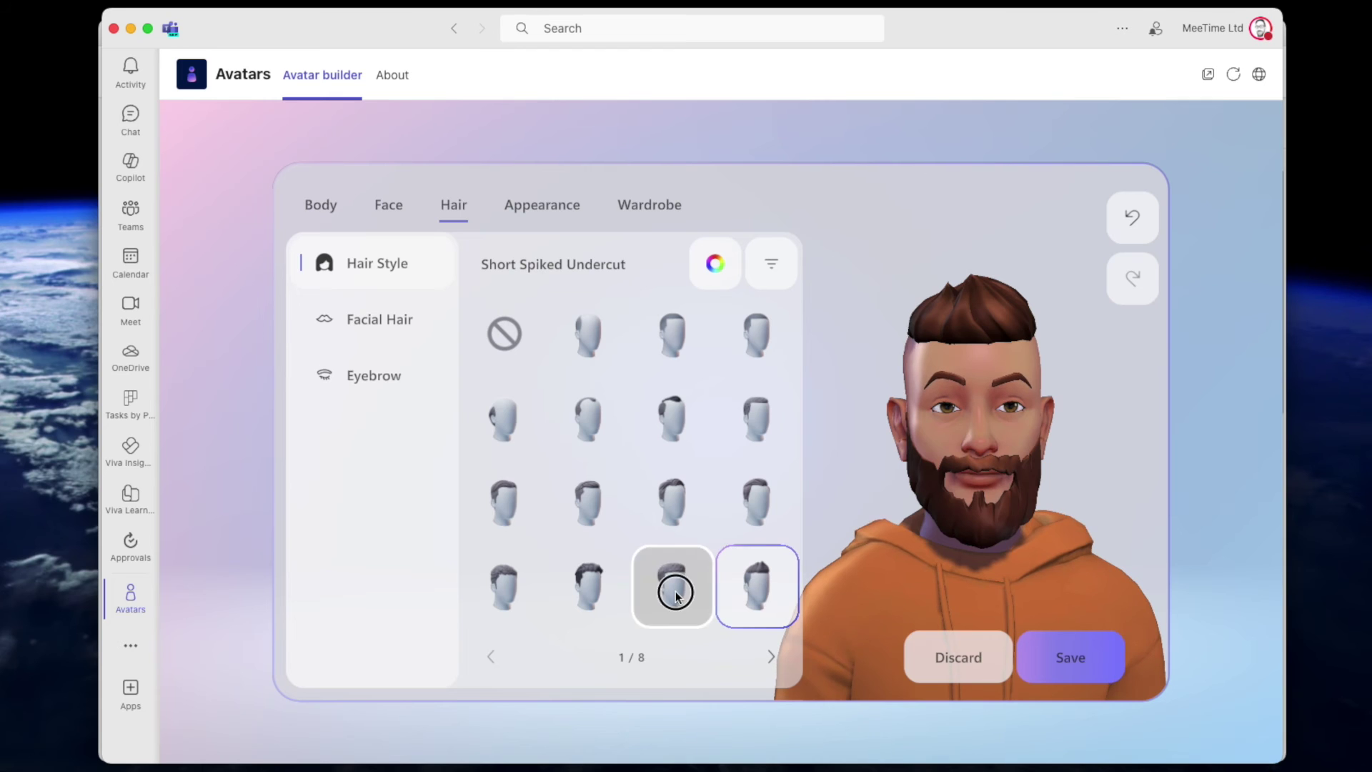
left_click(789, 591)
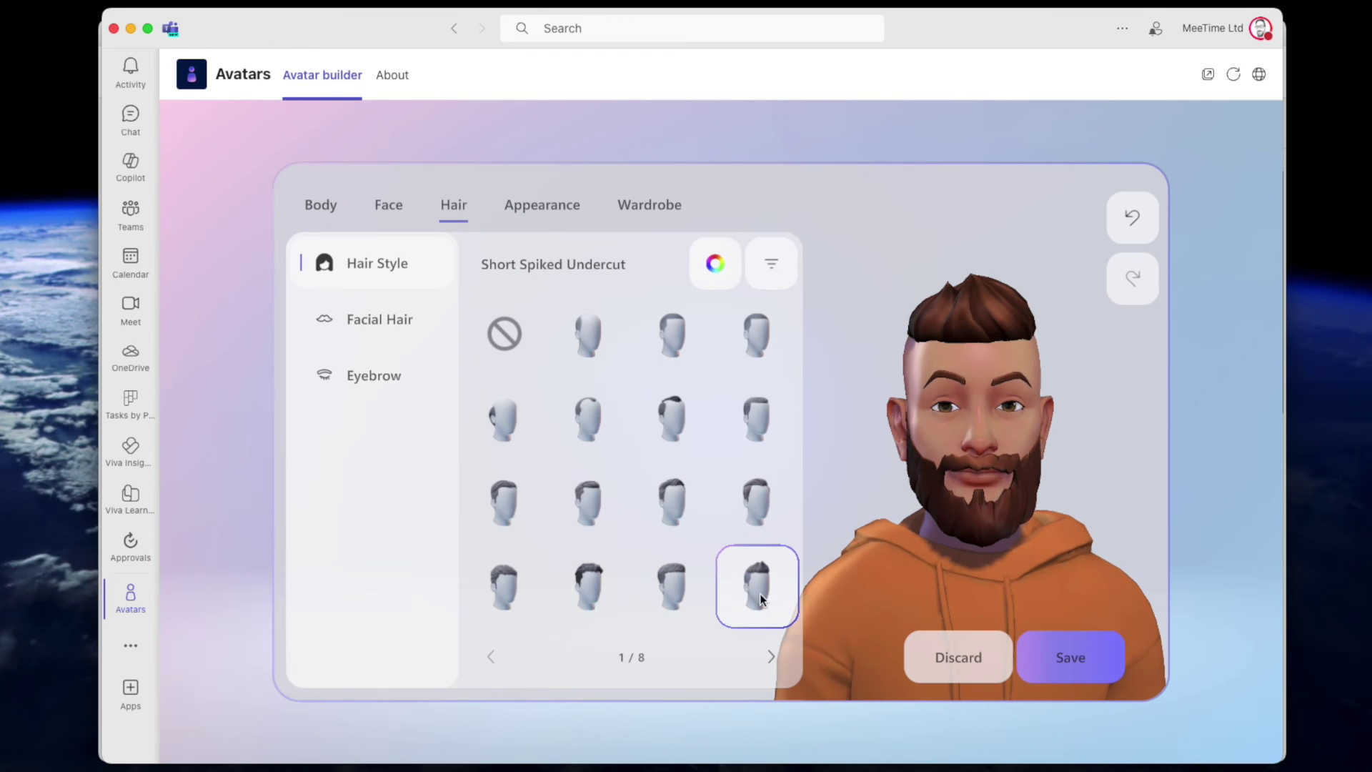
left_click(770, 656)
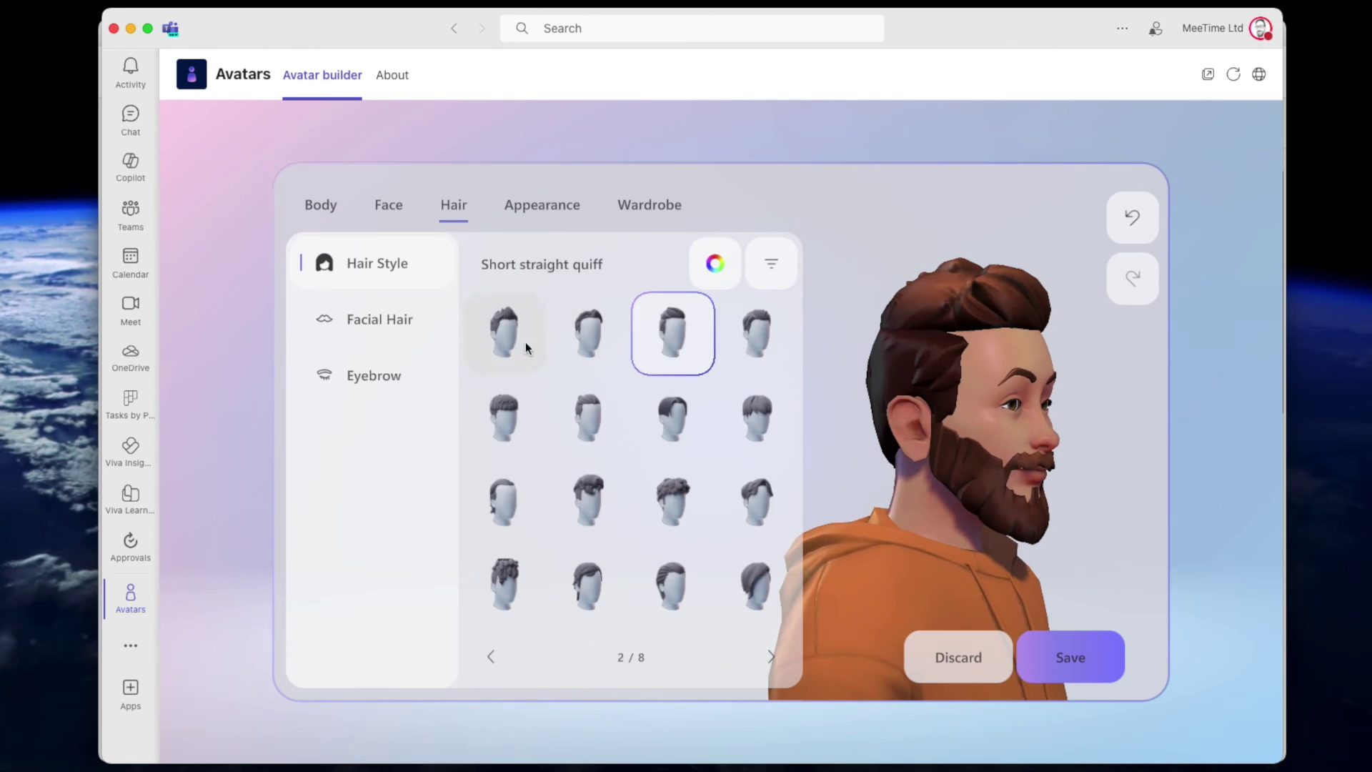
left_click(505, 338)
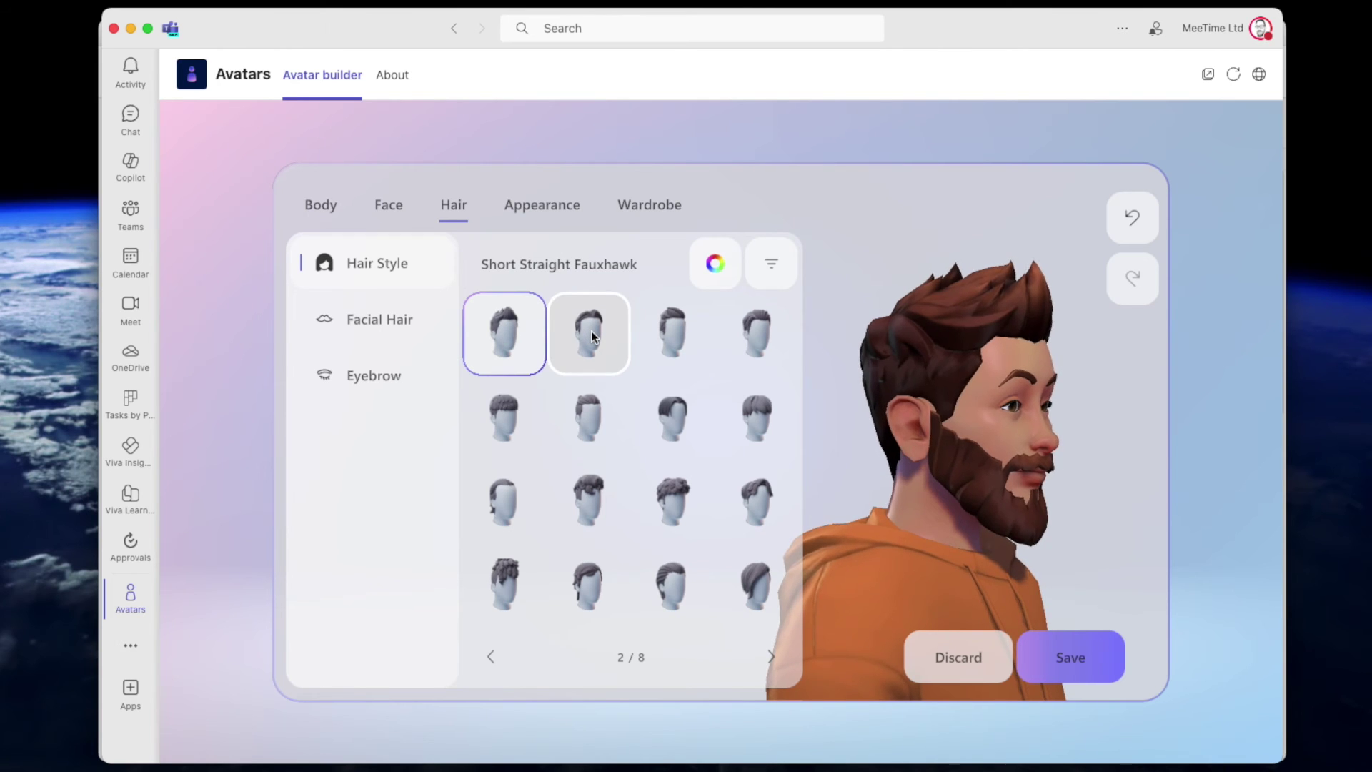
left_click(757, 333)
Step: Make the hair and Bandholz beard Smoky Black, with Angled Thick Arched eyebrows
left_click(337, 332)
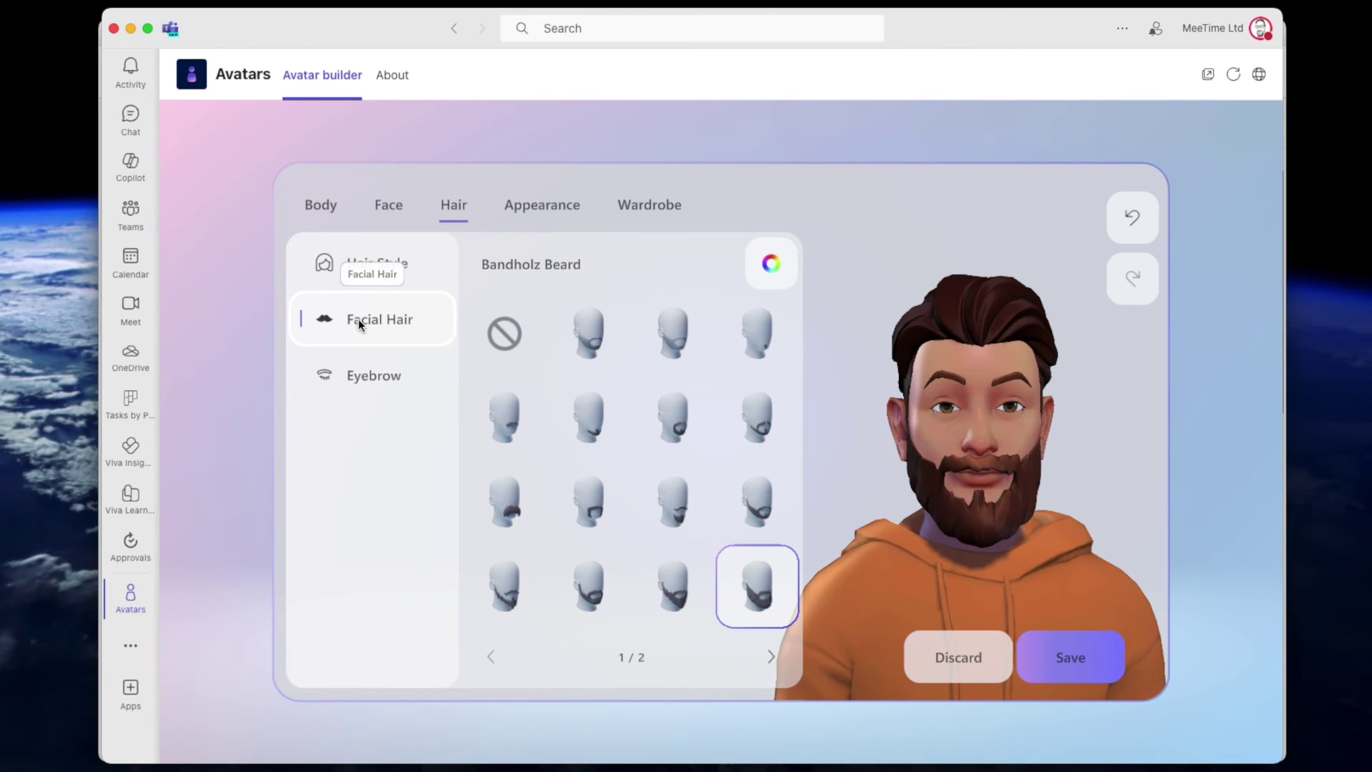
left_click(771, 266)
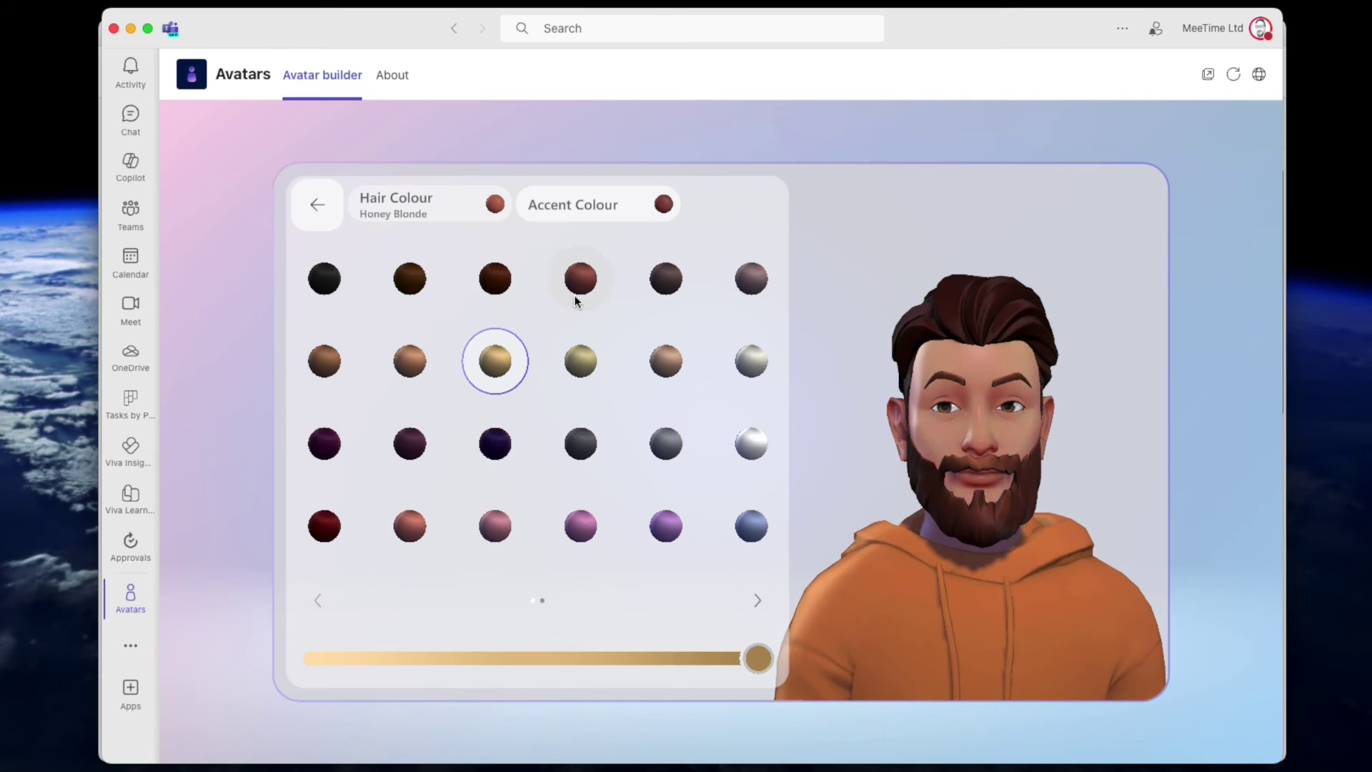
left_click(325, 279)
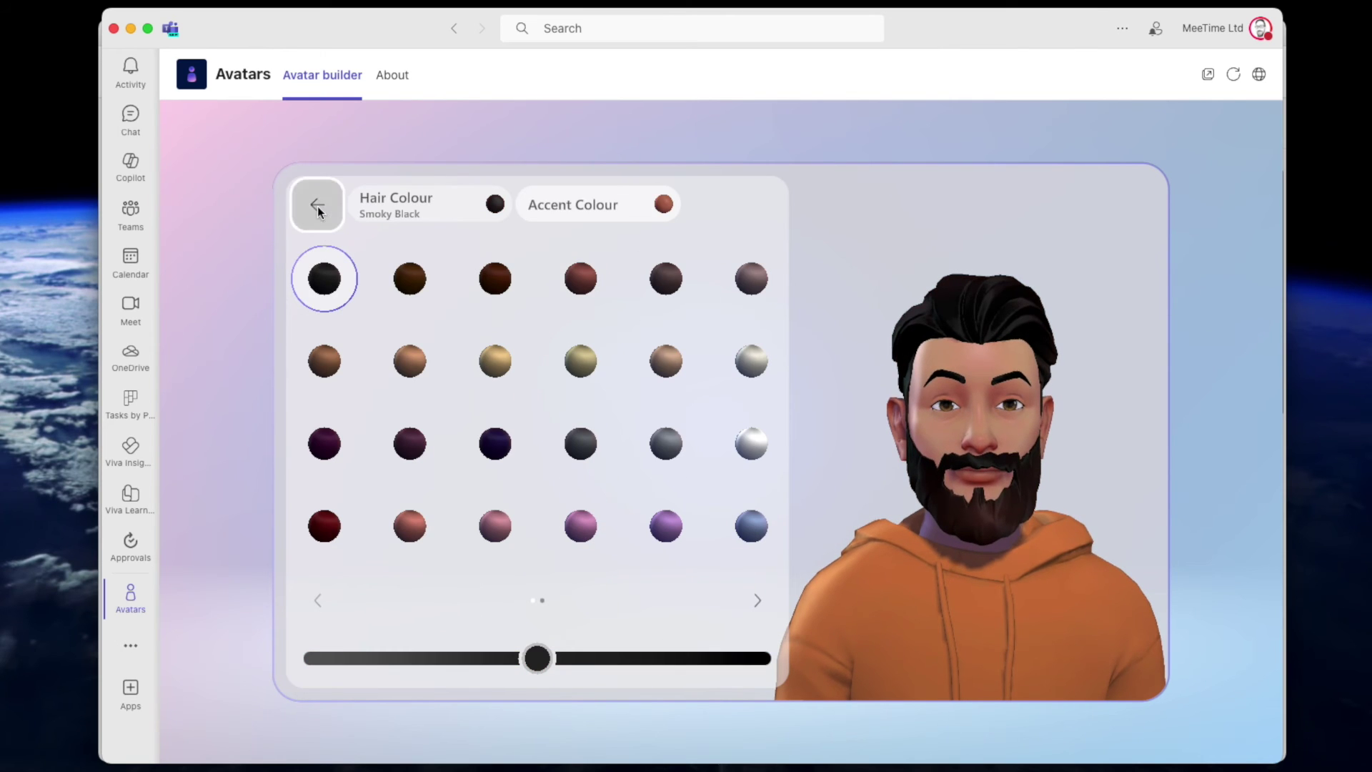
left_click(317, 206)
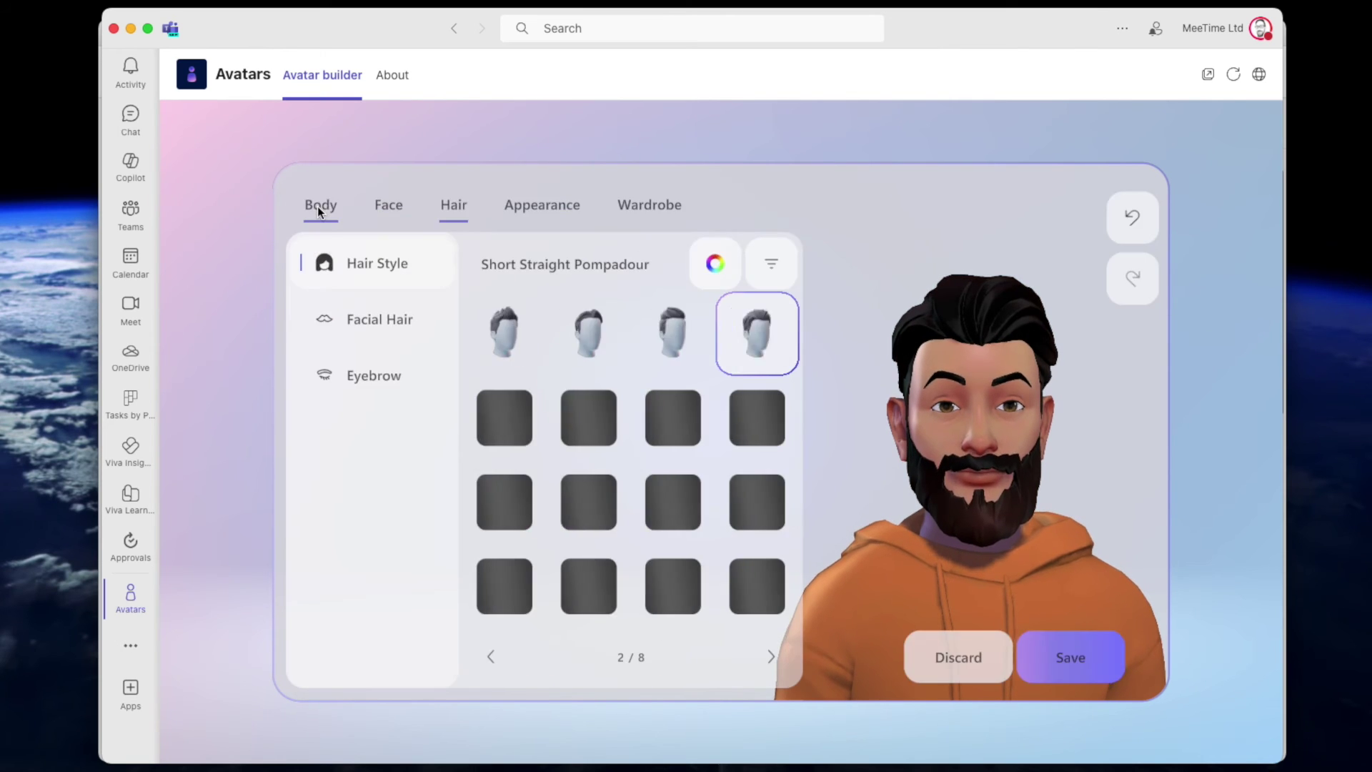
left_click(374, 375)
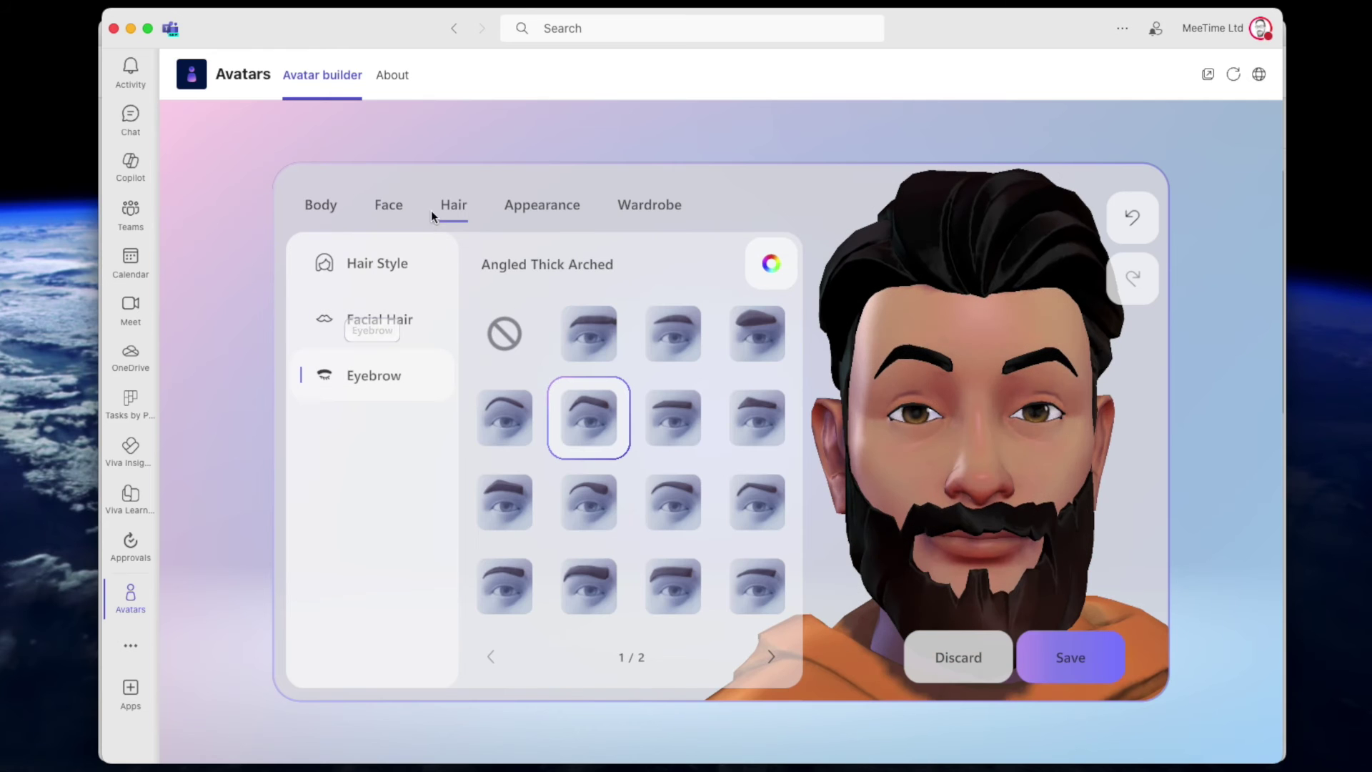
left_click(538, 200)
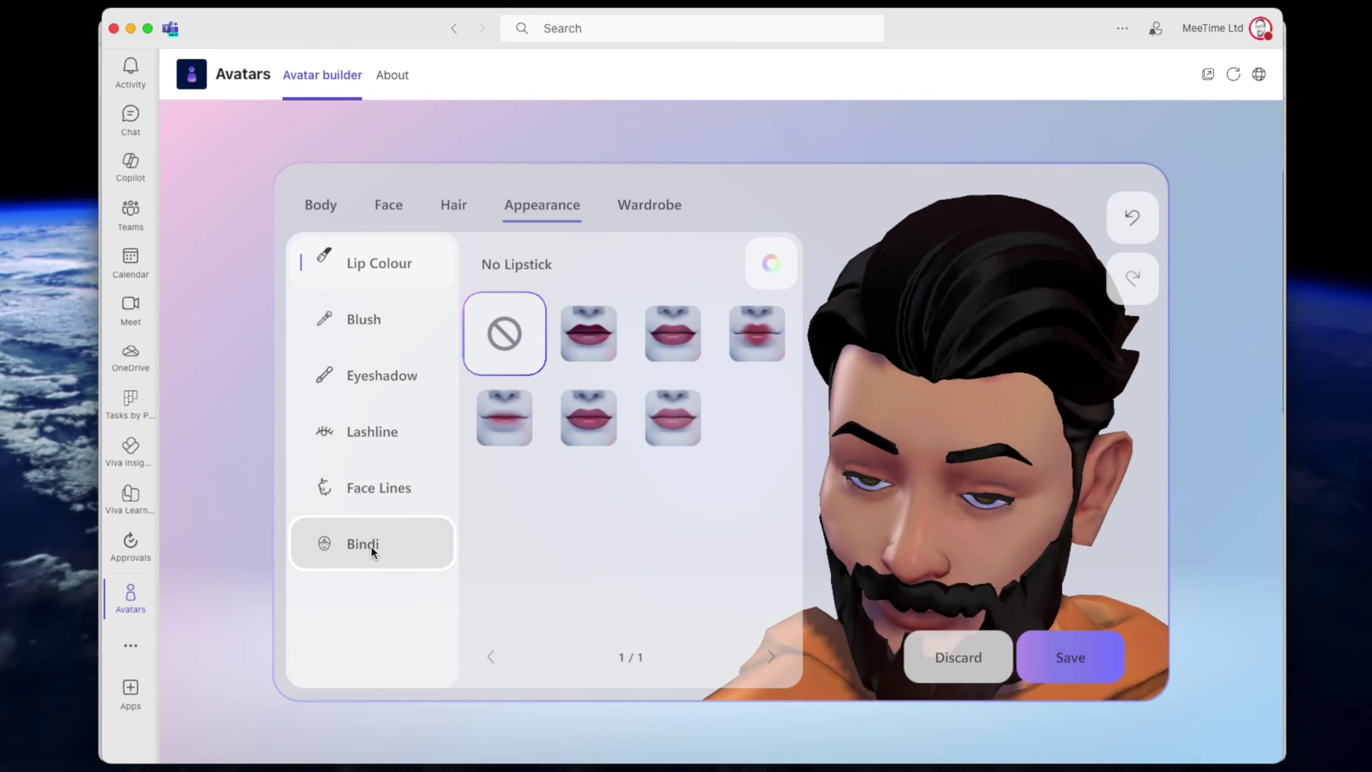
Step: Try several face lines styles and look over the bindi options
left_click(373, 490)
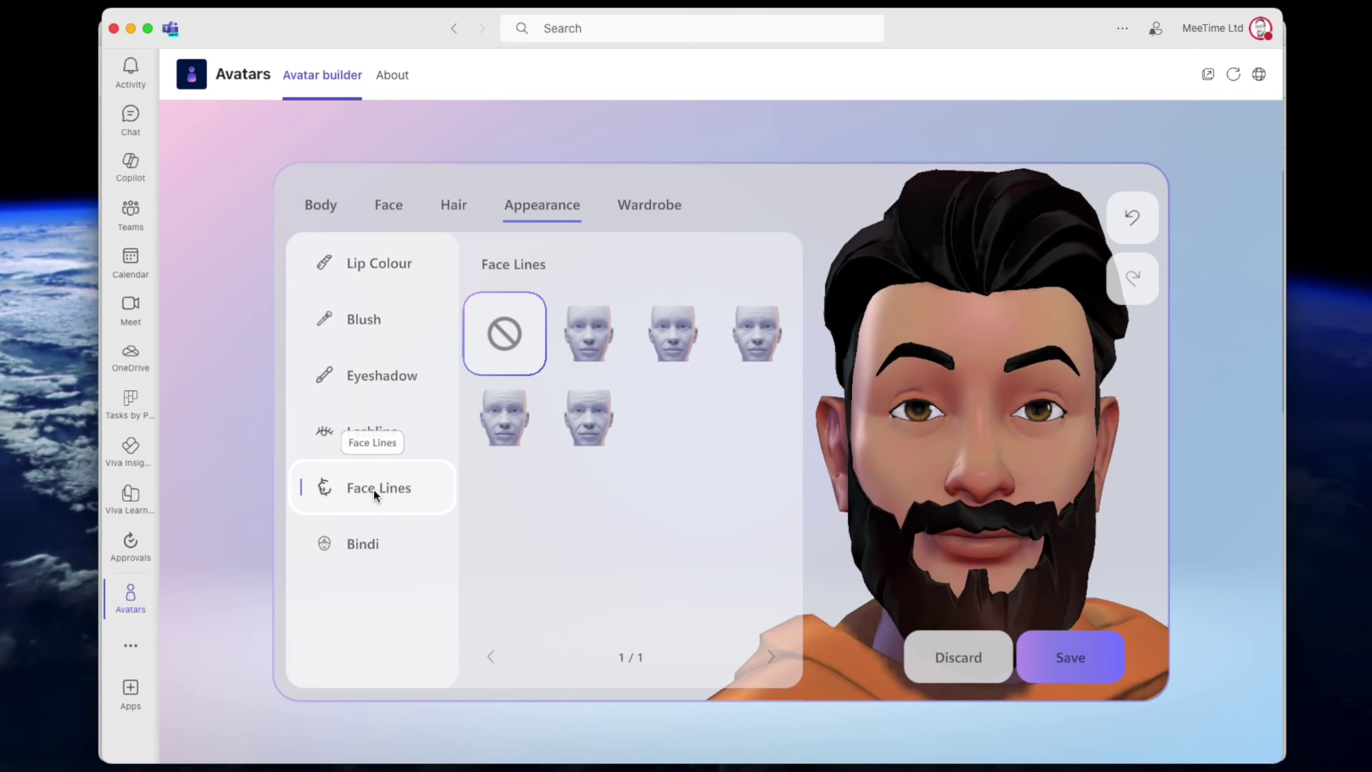
left_click(662, 331)
left_click(739, 342)
left_click(505, 421)
left_click(363, 544)
Step: Dress the avatar in a white Crewneck T-shirt under a Royal Blue Basic Hoodie
left_click(640, 203)
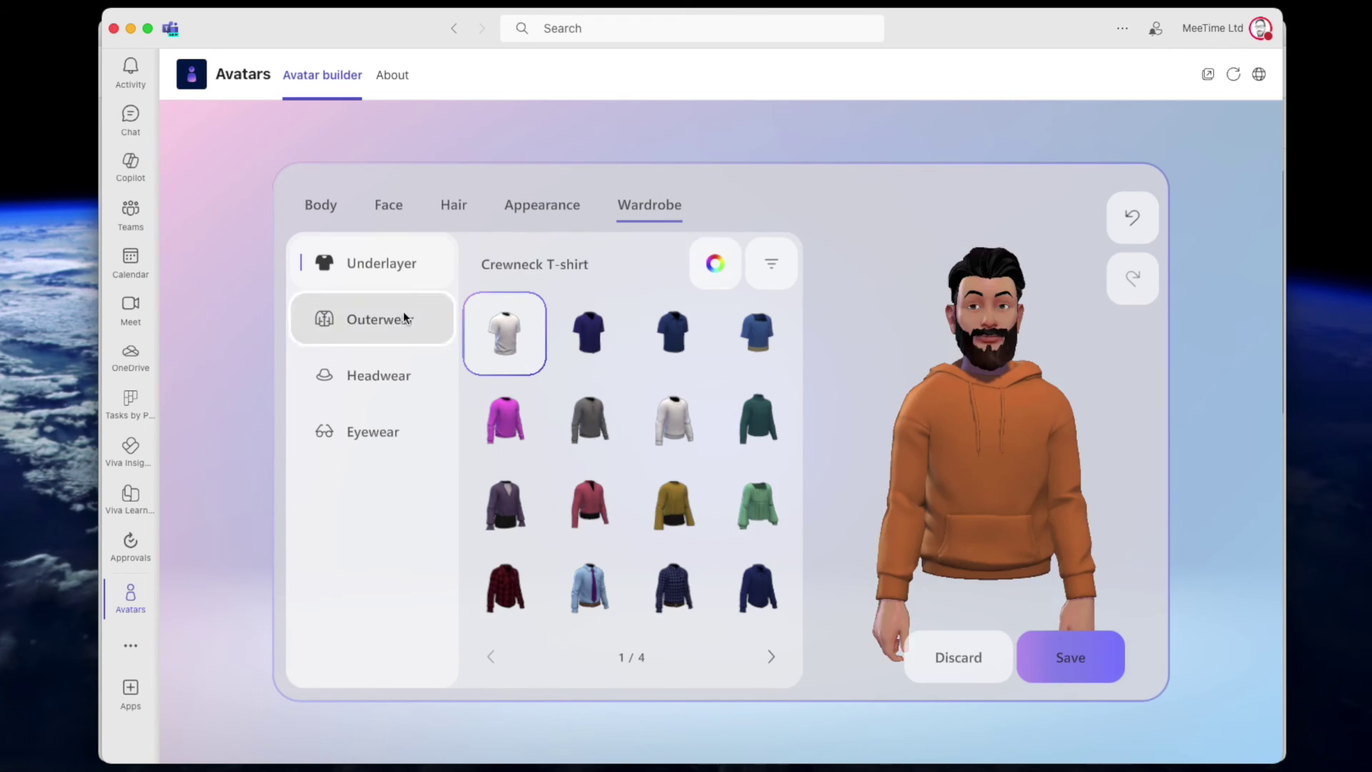
left_click(589, 332)
left_click(669, 340)
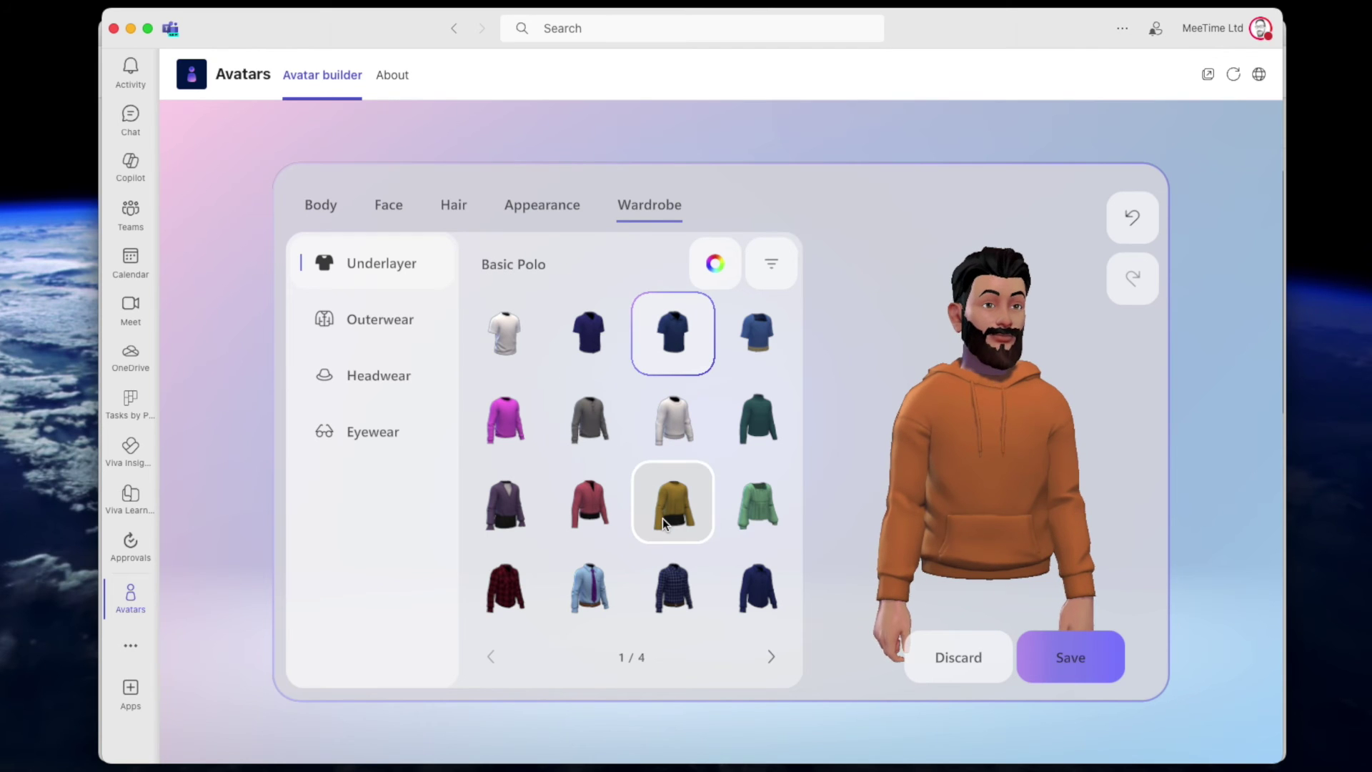
left_click(507, 332)
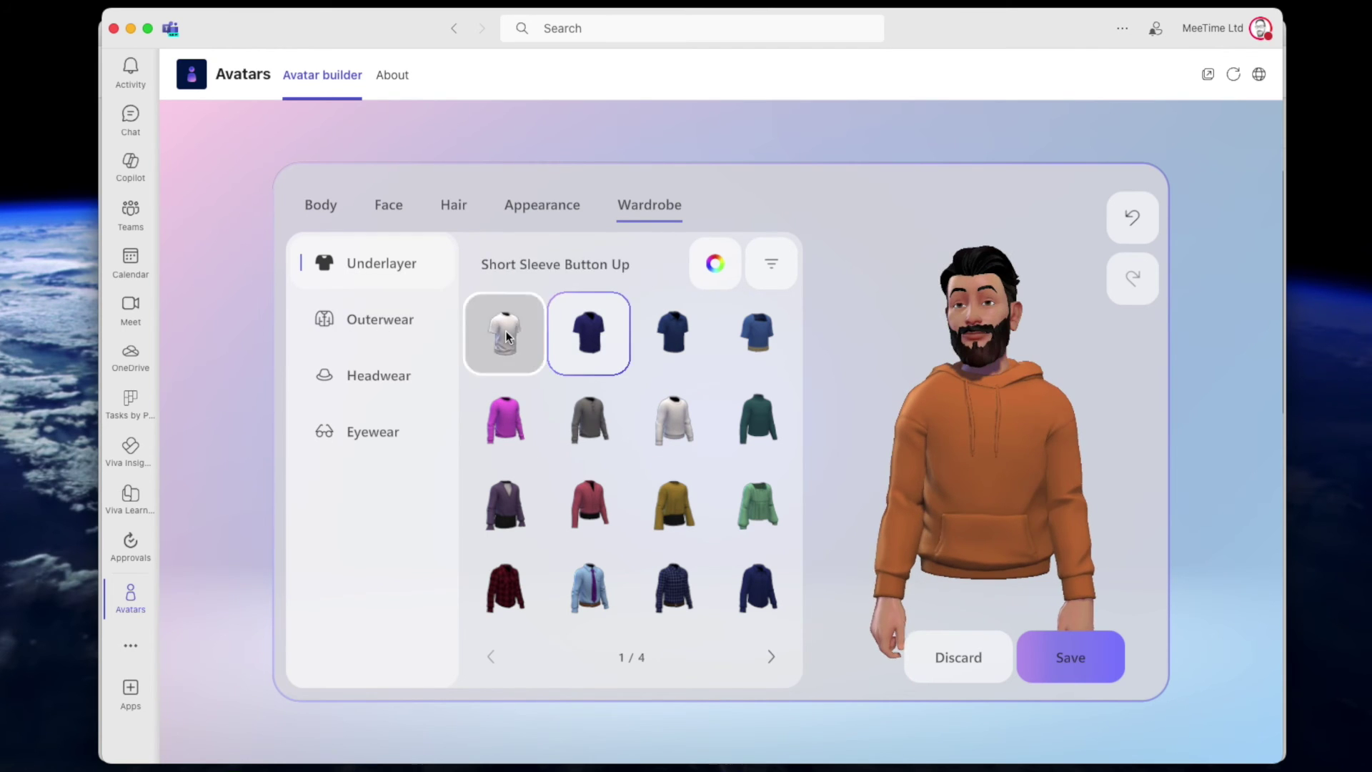
left_click(379, 324)
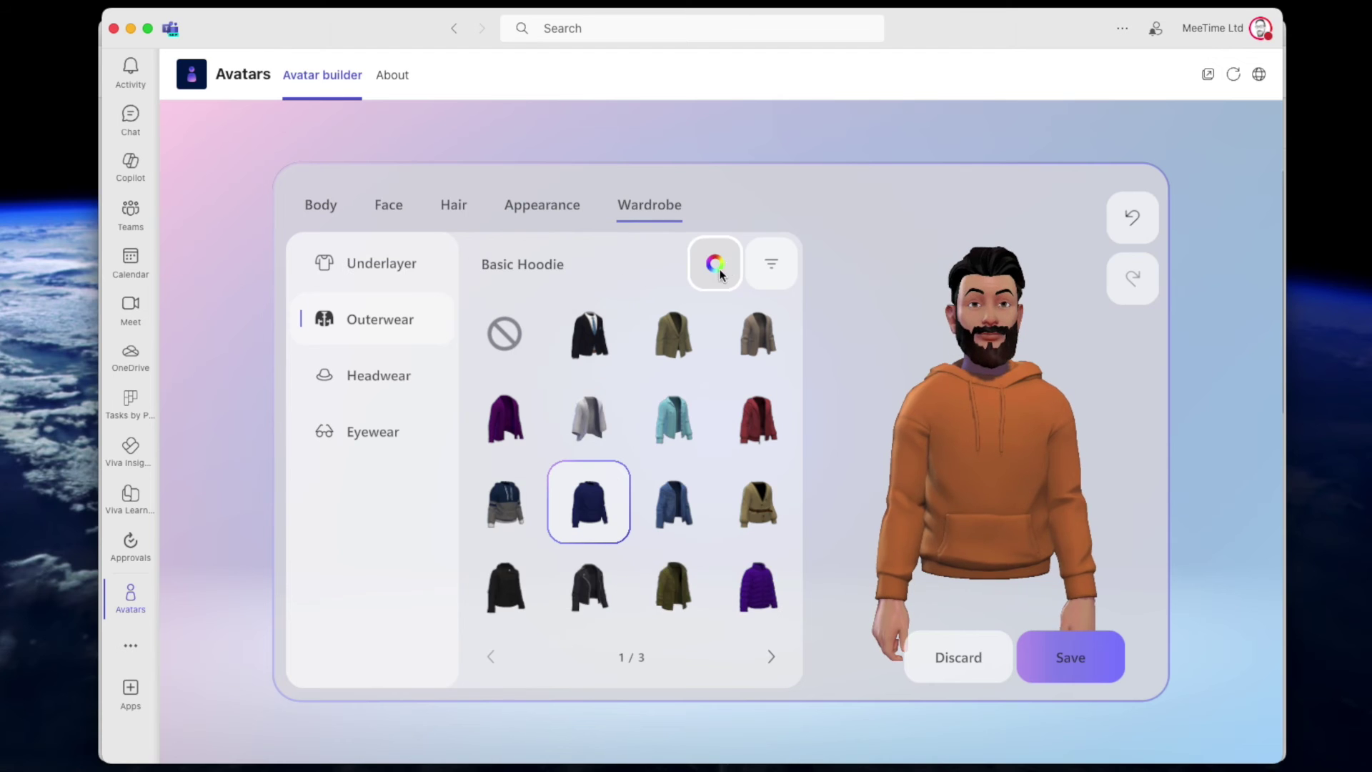
left_click(716, 263)
left_click(770, 447)
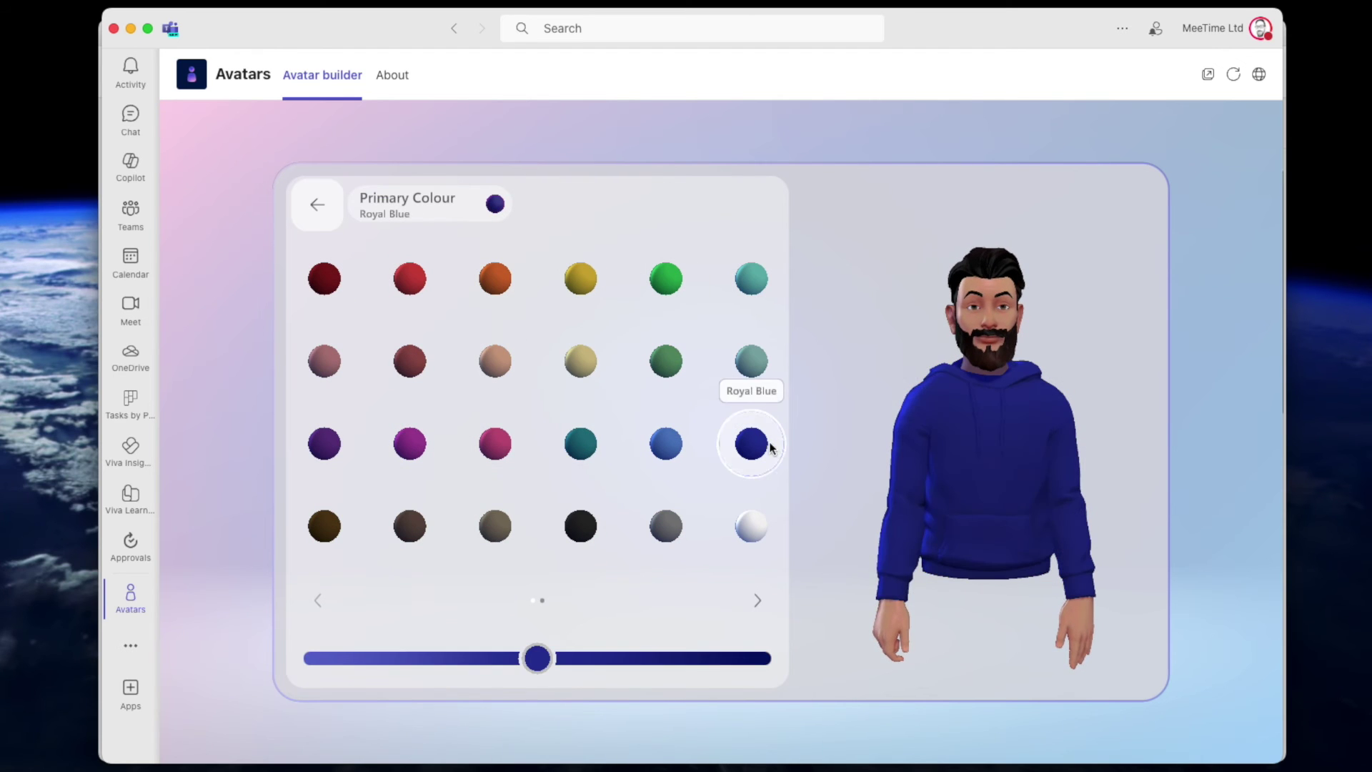
left_click(318, 204)
Step: Add Smoky Black Wellington glasses and save the avatar
left_click(368, 431)
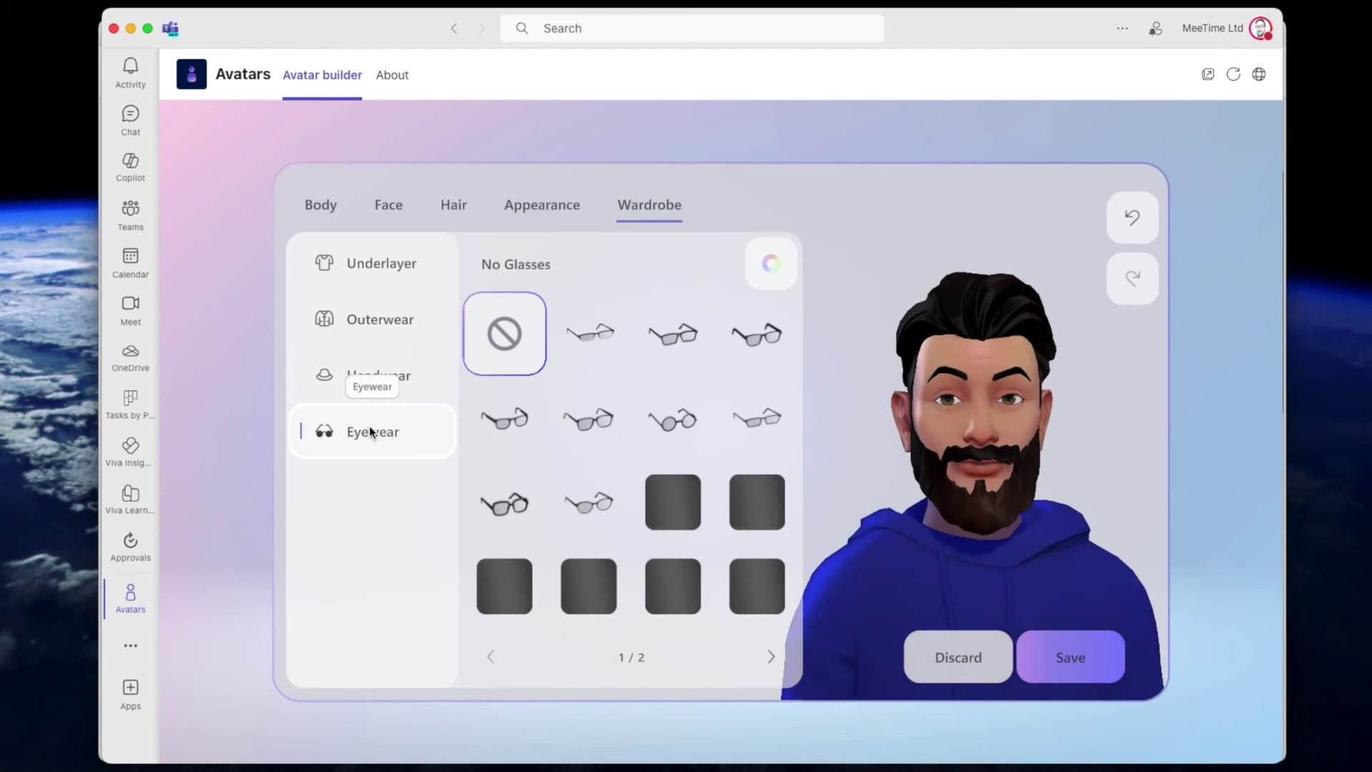
left_click(736, 336)
left_click(771, 264)
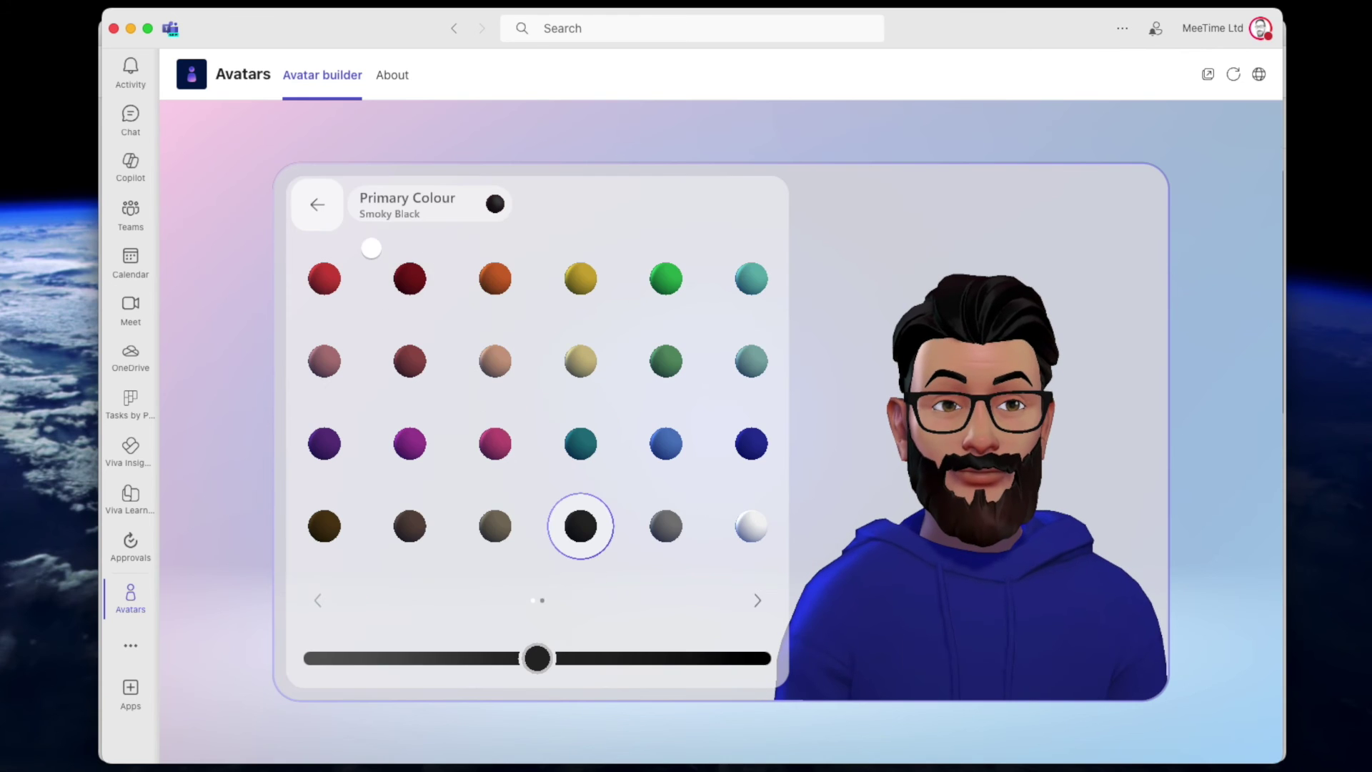
left_click(319, 201)
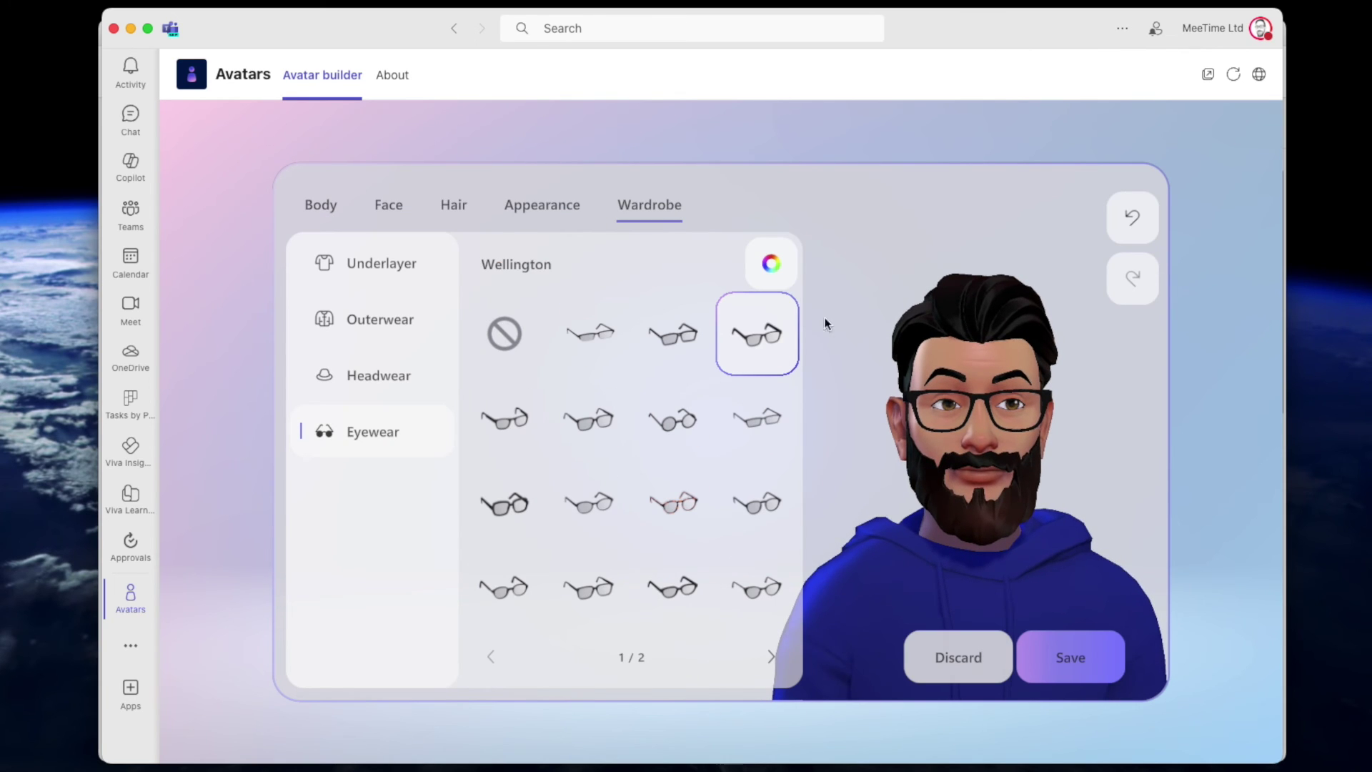
left_click(1067, 656)
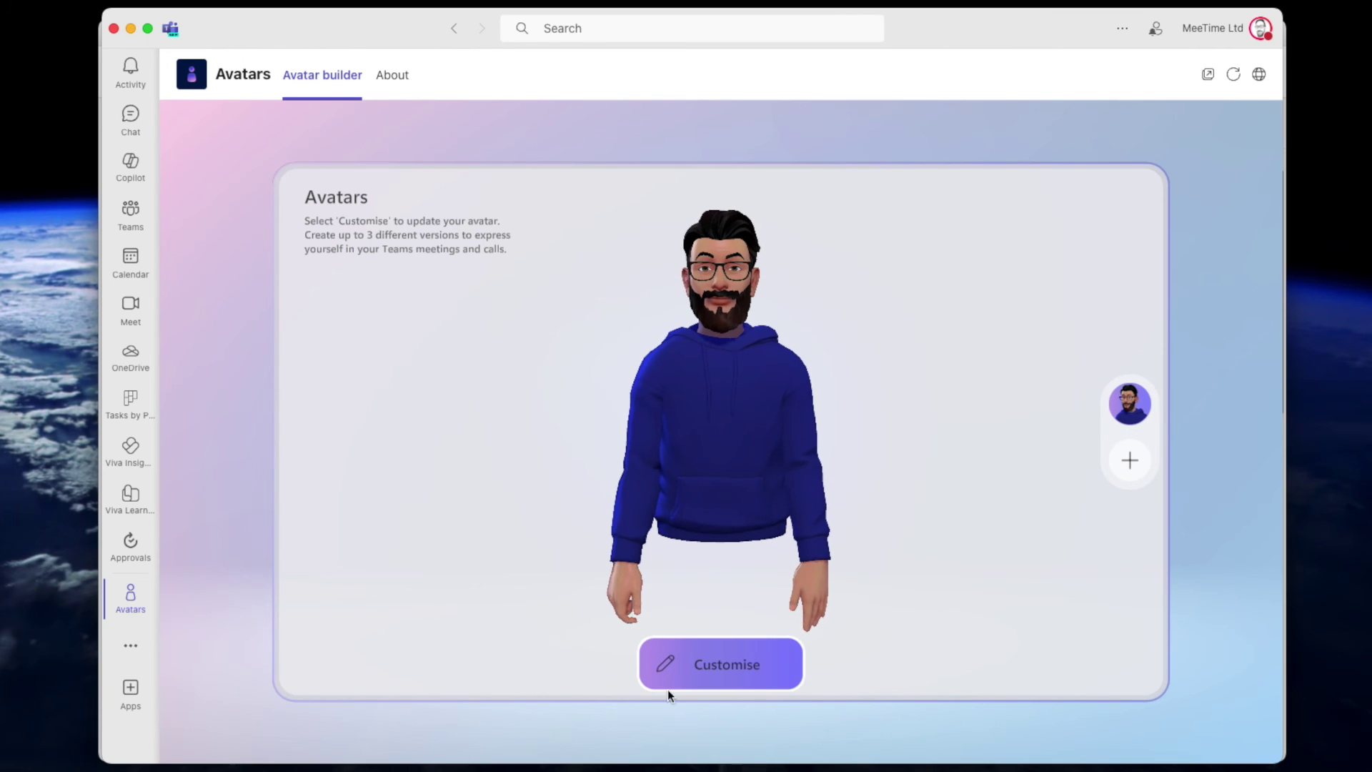
Step: Check the Avatars app's About tab, then switch the meeting video to the saved avatar
left_click(387, 73)
left_click(321, 82)
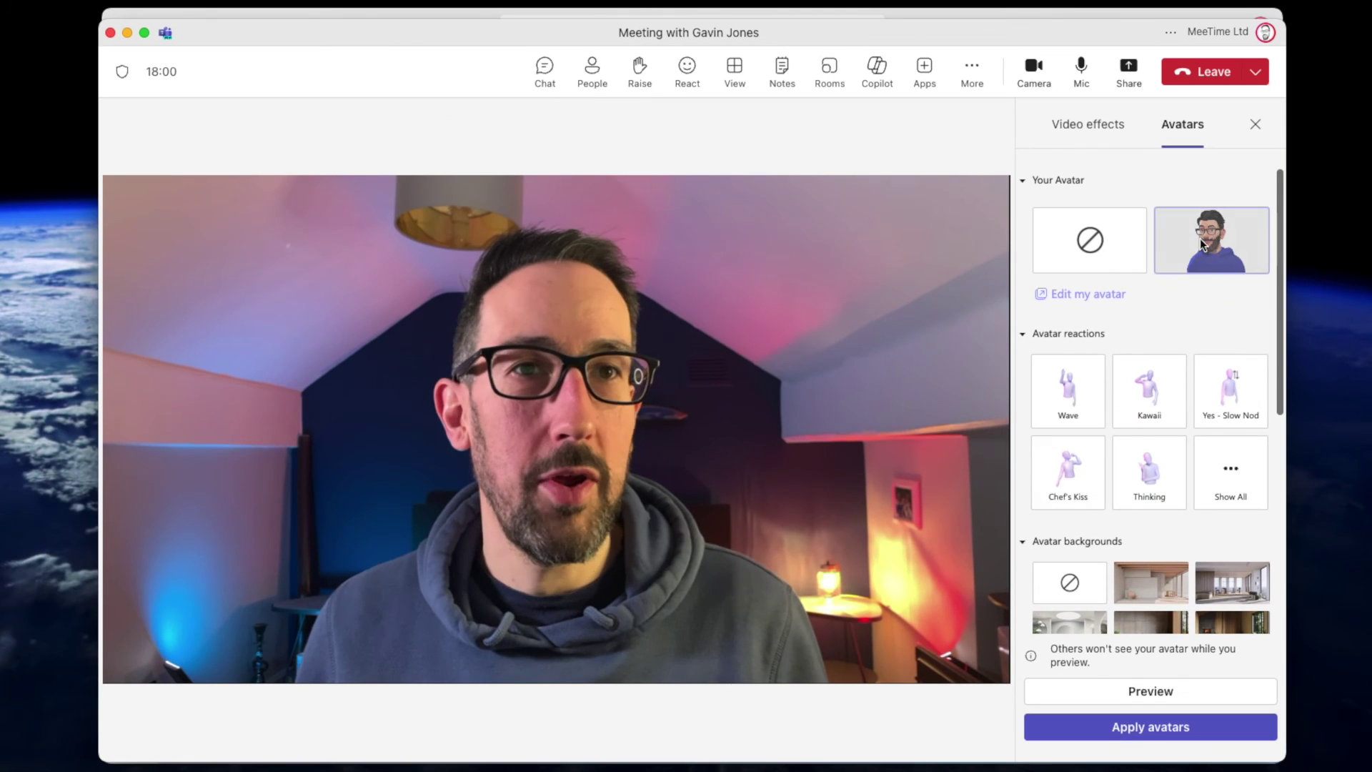
left_click(1199, 238)
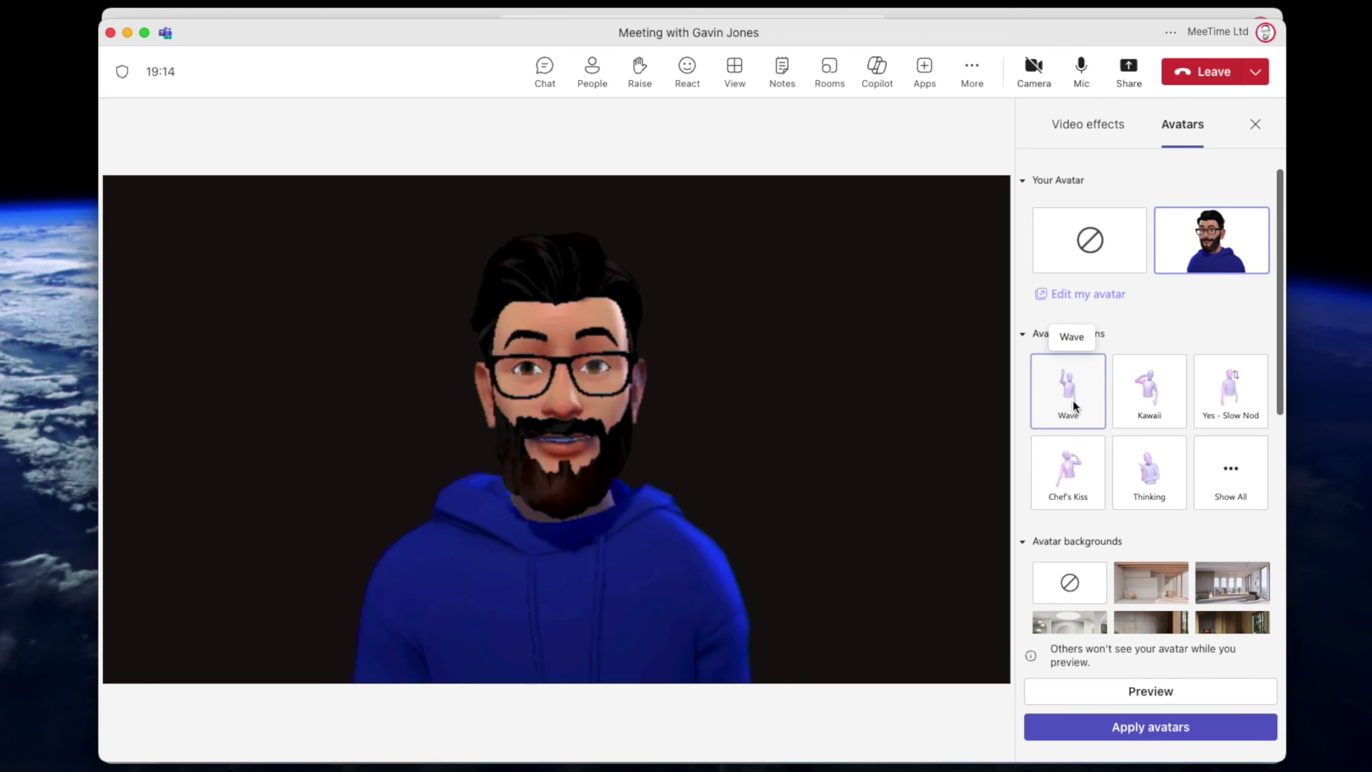
Step: Preview the Wave, Kawaii, Yes - Slow Nod, Chef's Kiss and Thinking avatar reactions
left_click(1072, 397)
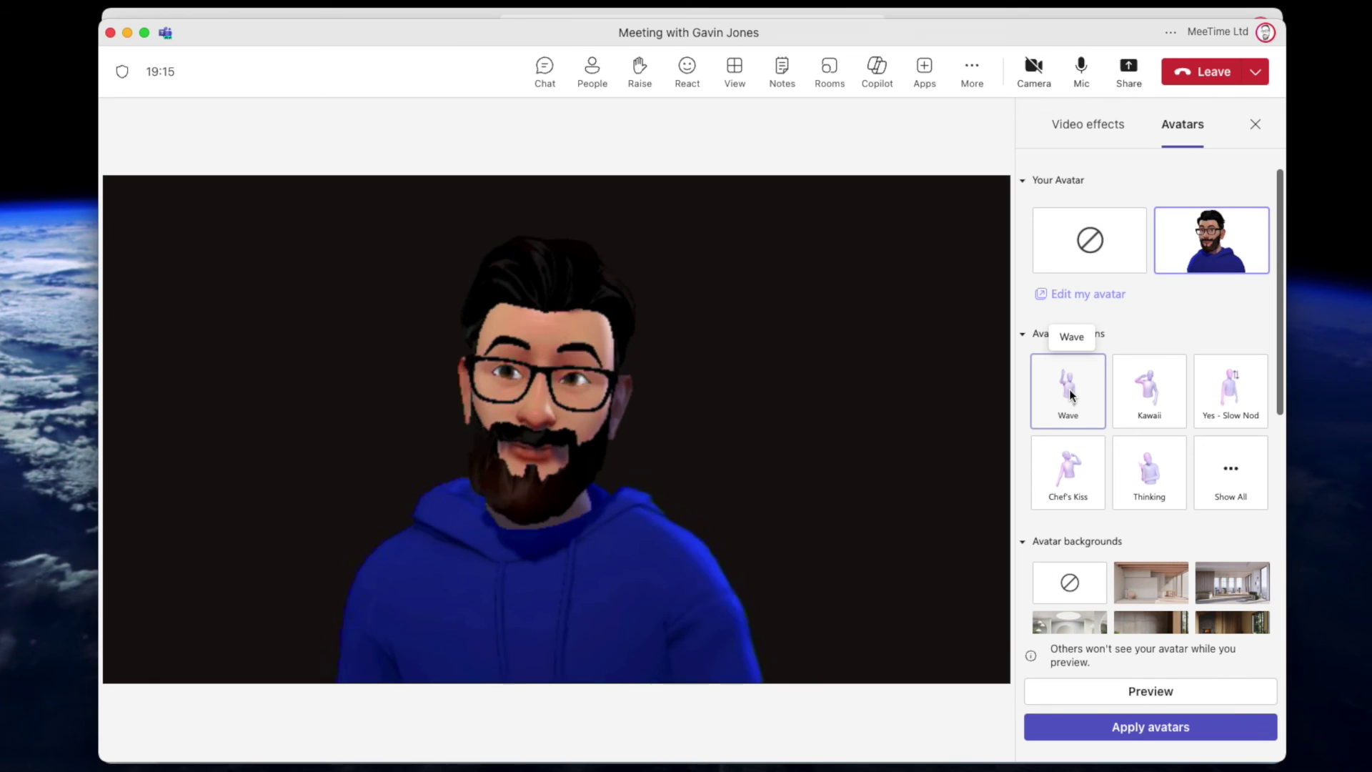
left_click(1161, 411)
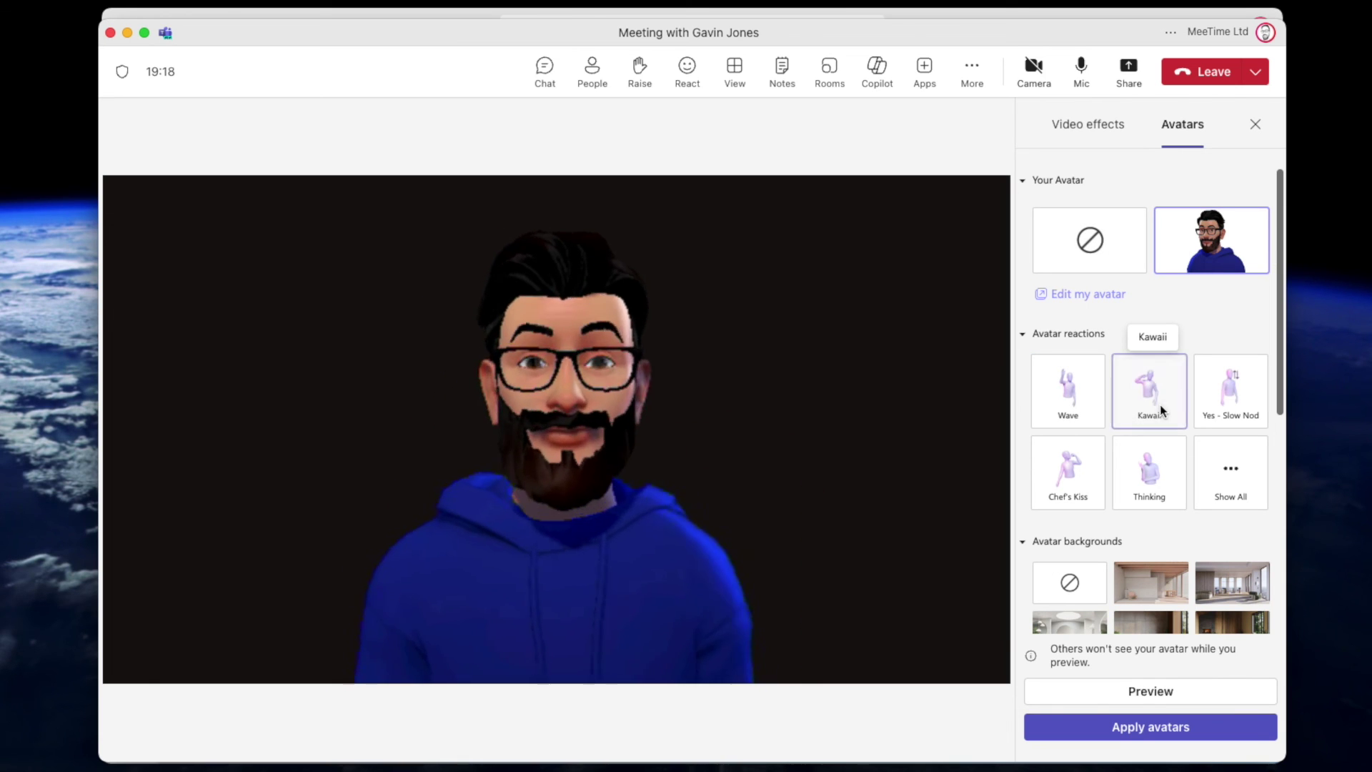
left_click(1215, 409)
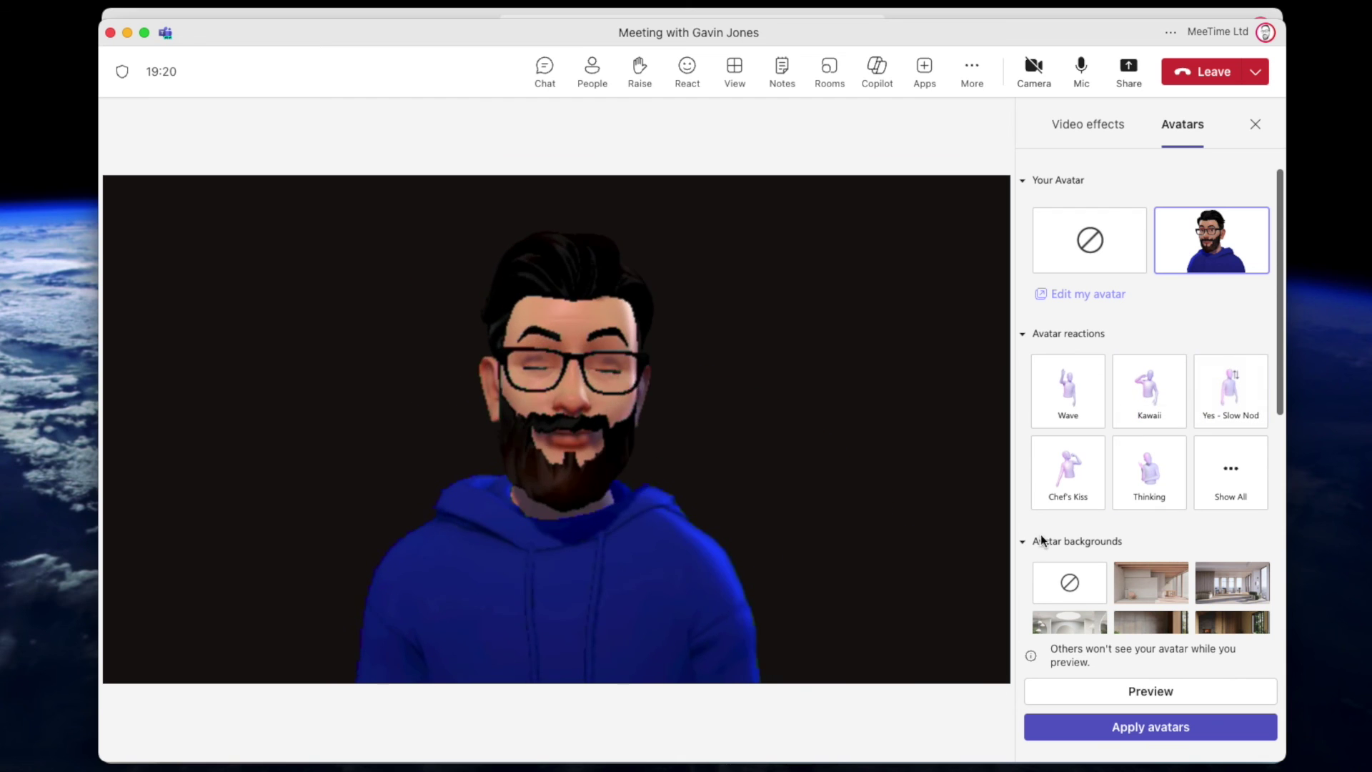
left_click(1075, 486)
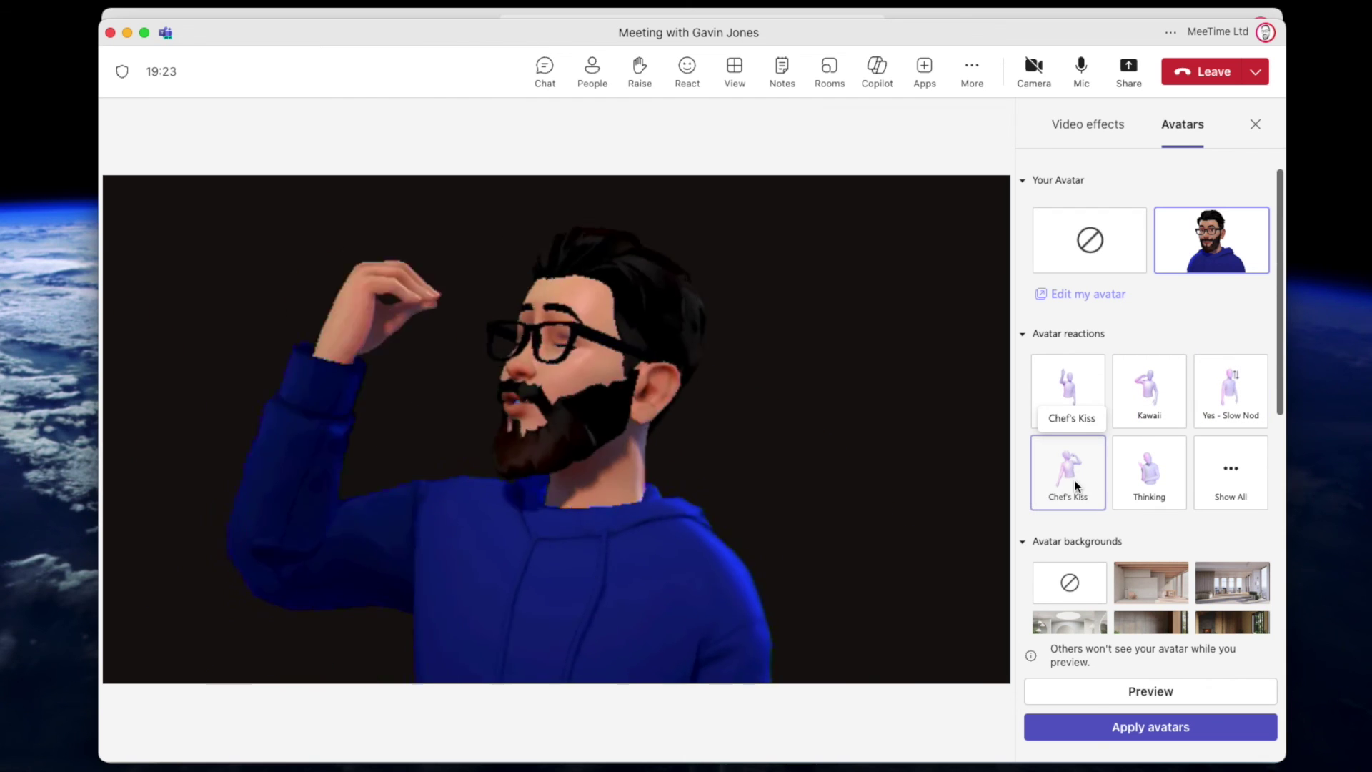
left_click(1163, 491)
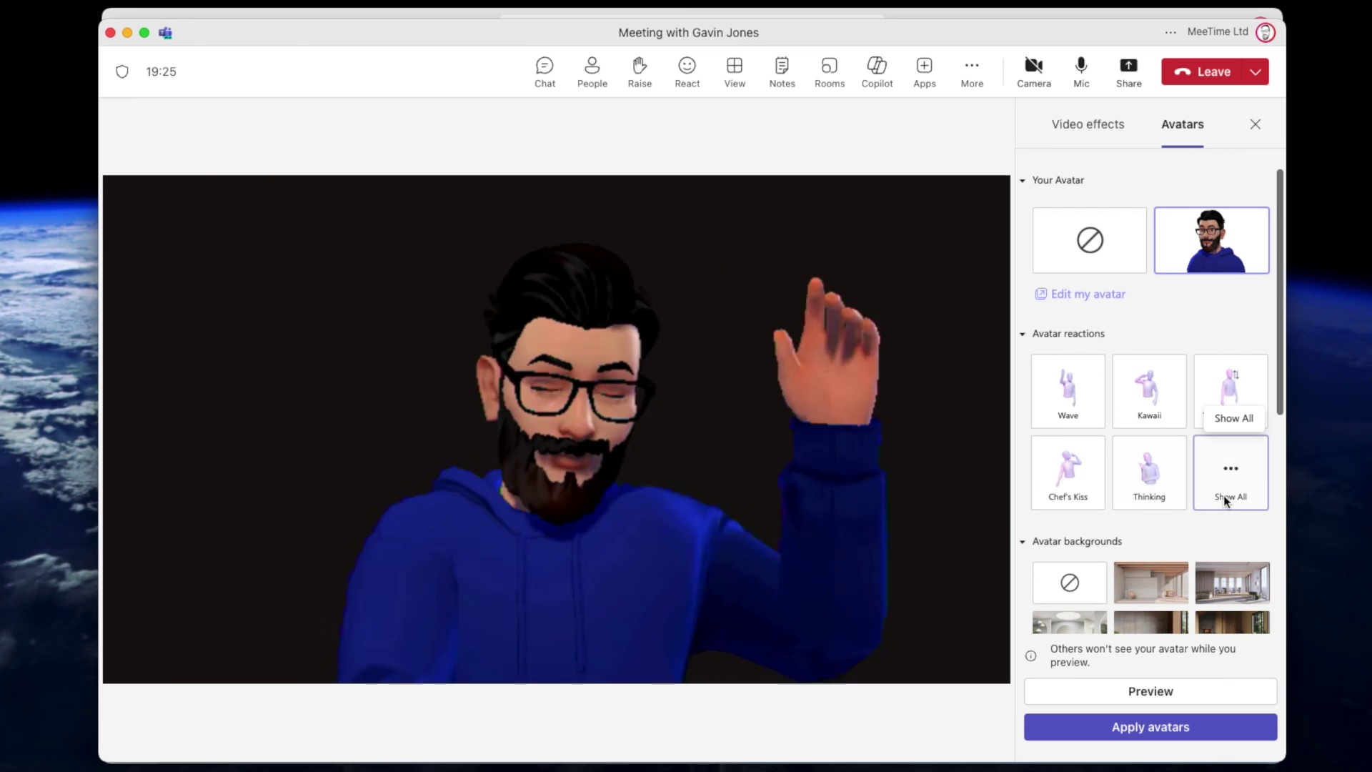
Step: Browse the full list of avatar reactions, then return to the main avatar options
left_click(1231, 483)
scroll(1180, 464, "down", 2)
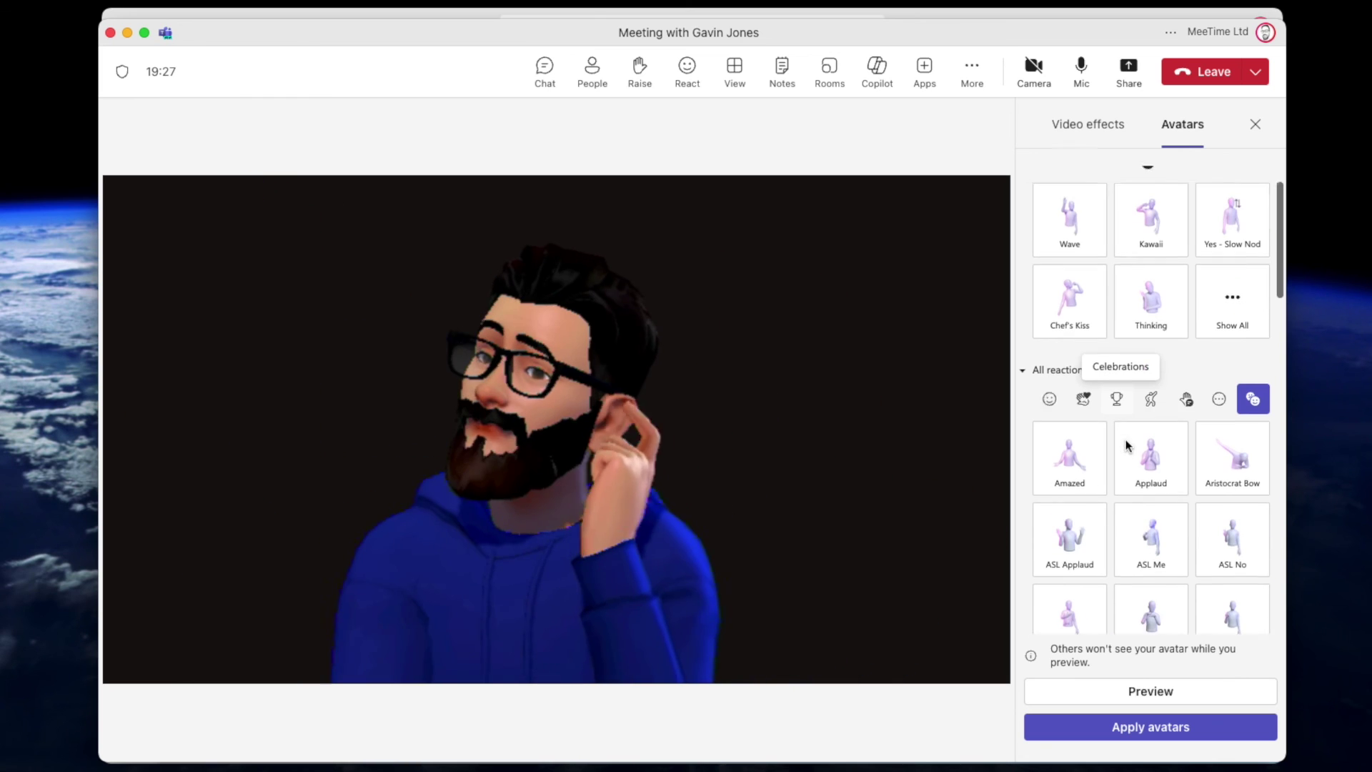
scroll(1133, 521, "down", 10)
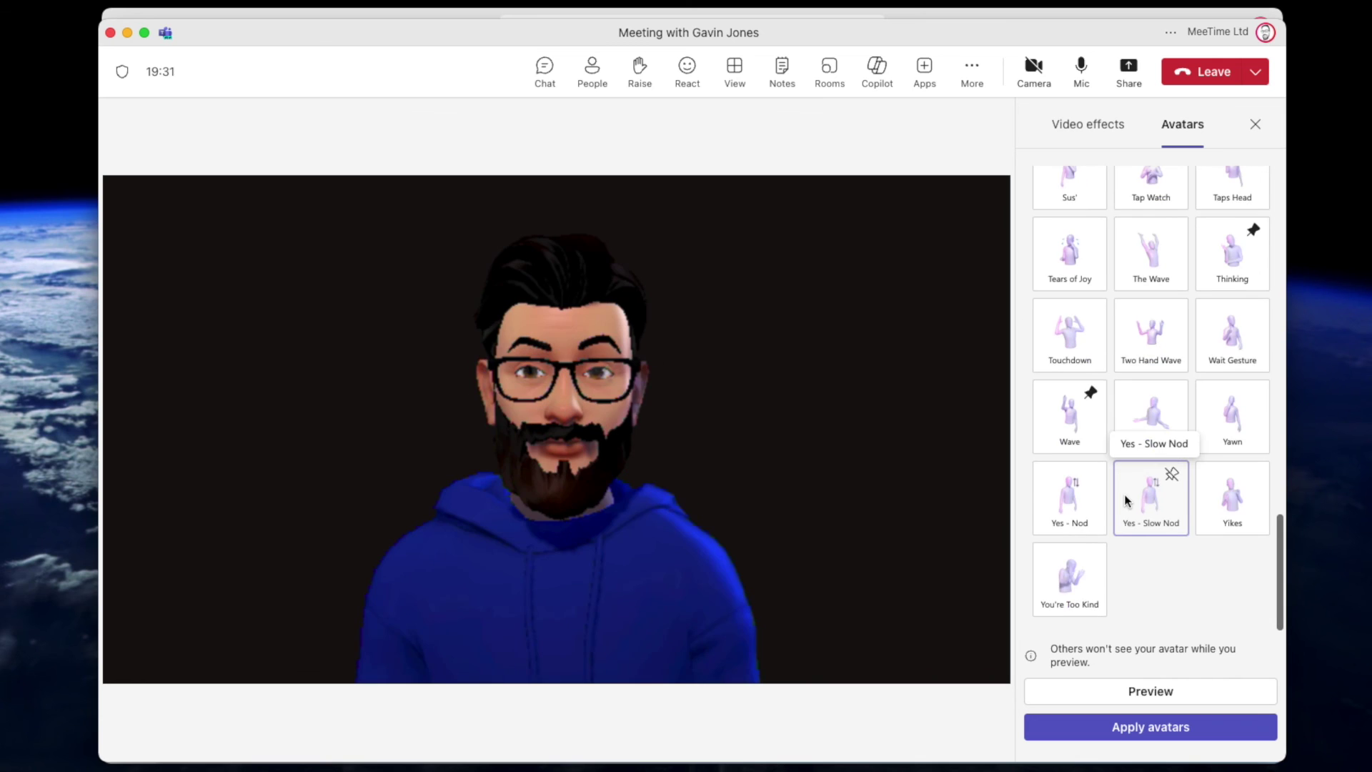
scroll(1121, 500, "up", 12)
left_click(1027, 178)
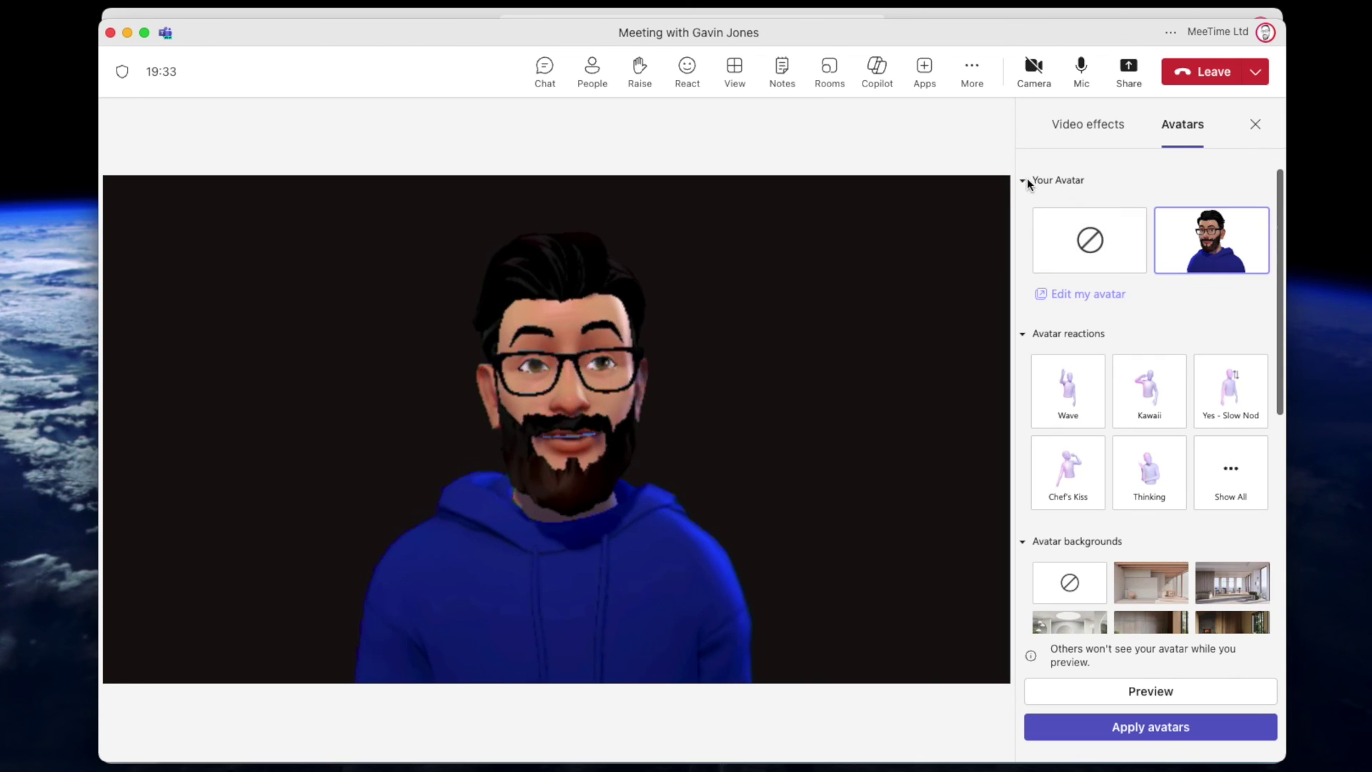
left_click(1086, 123)
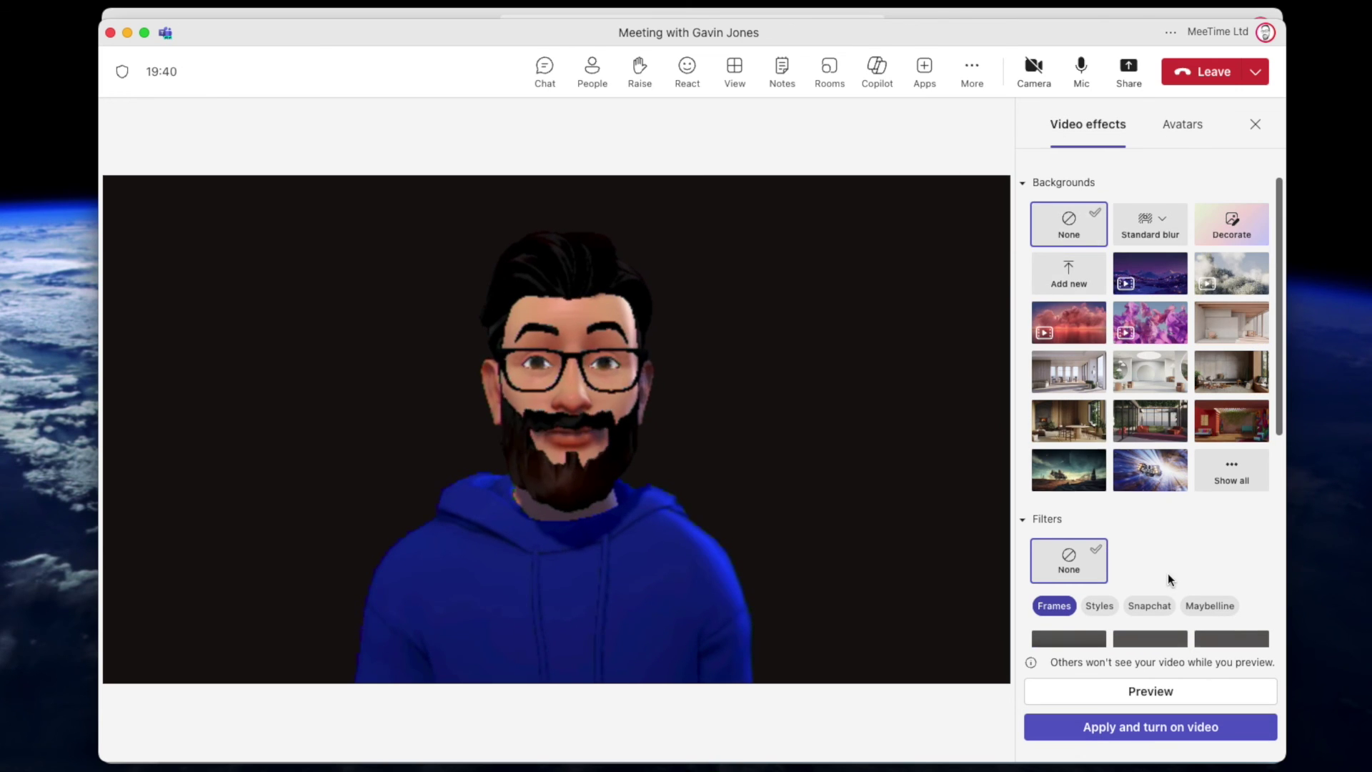
Step: Scroll through Backgrounds and Filters, confirming both are set to None
scroll(1168, 543, "down", 2)
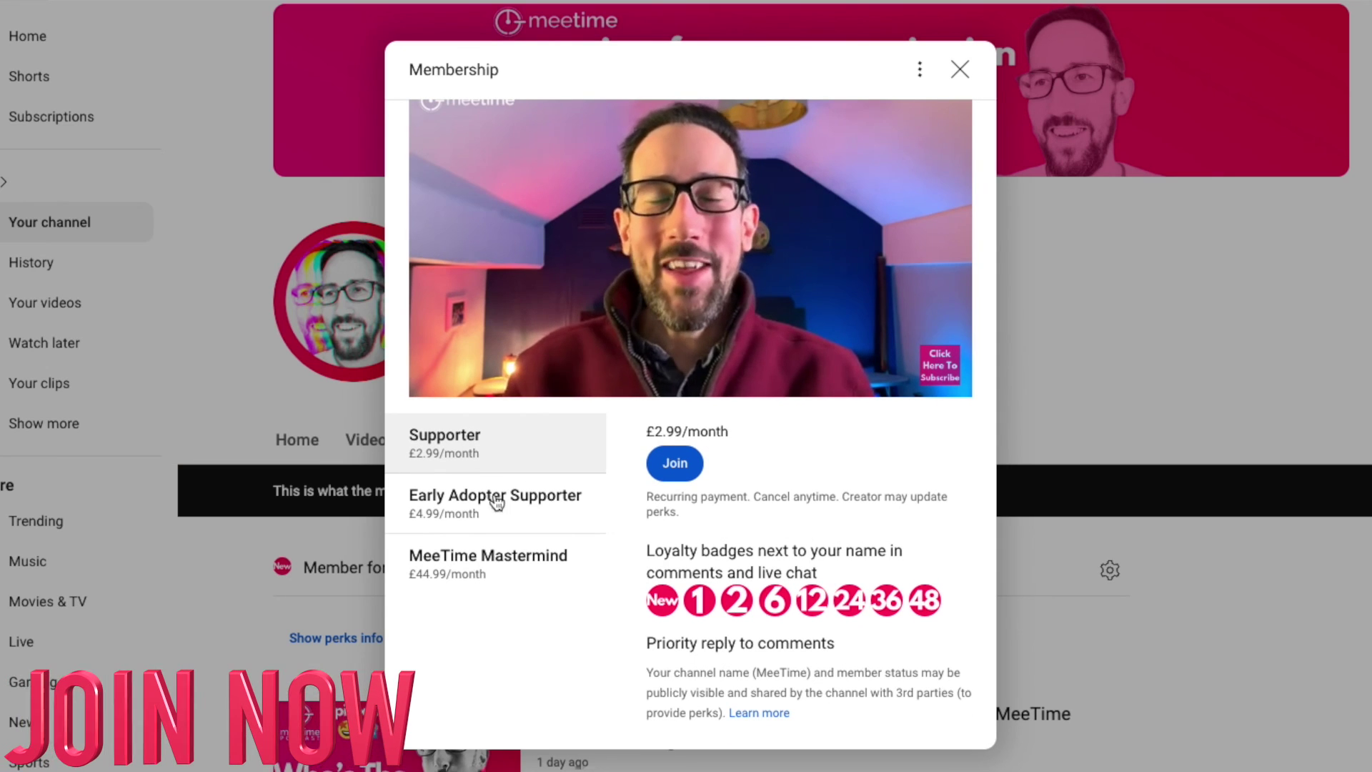
Step: Expand the perk descriptions for the Early Adopter Supporter membership tier
left_click(490, 505)
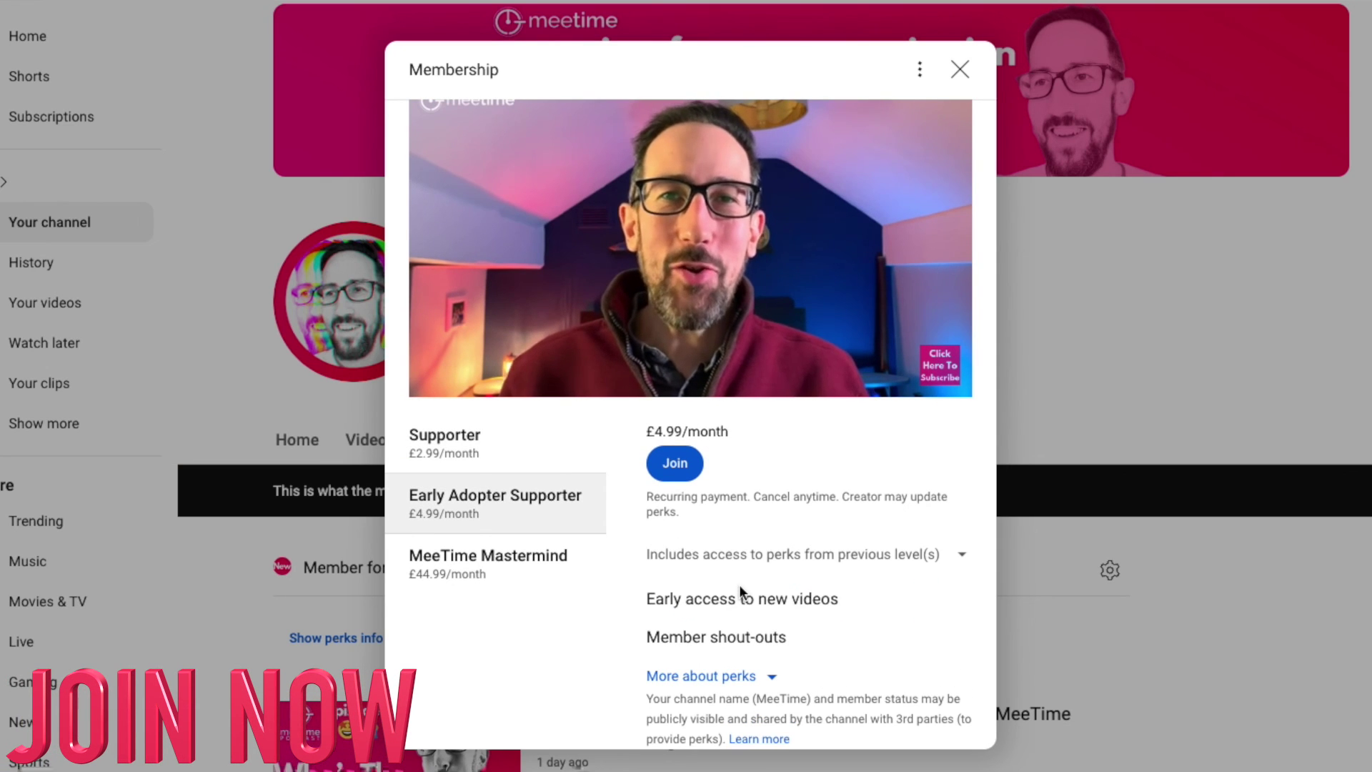
scroll(739, 585, "down", 1)
scroll(739, 585, "up", 2)
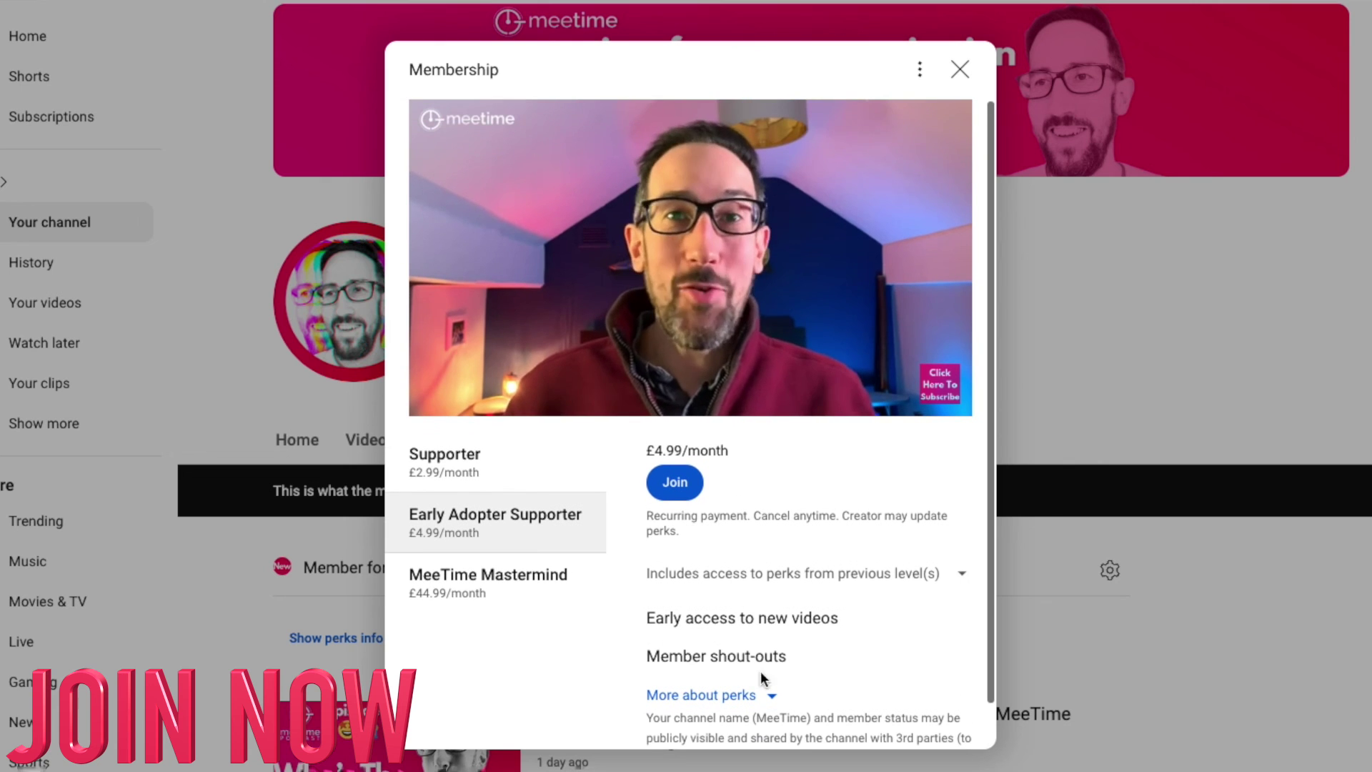
left_click(772, 694)
Step: Show the £44.99/month MeeTime Mastermind tier with its perks fully expanded
scroll(750, 628, "down", 2)
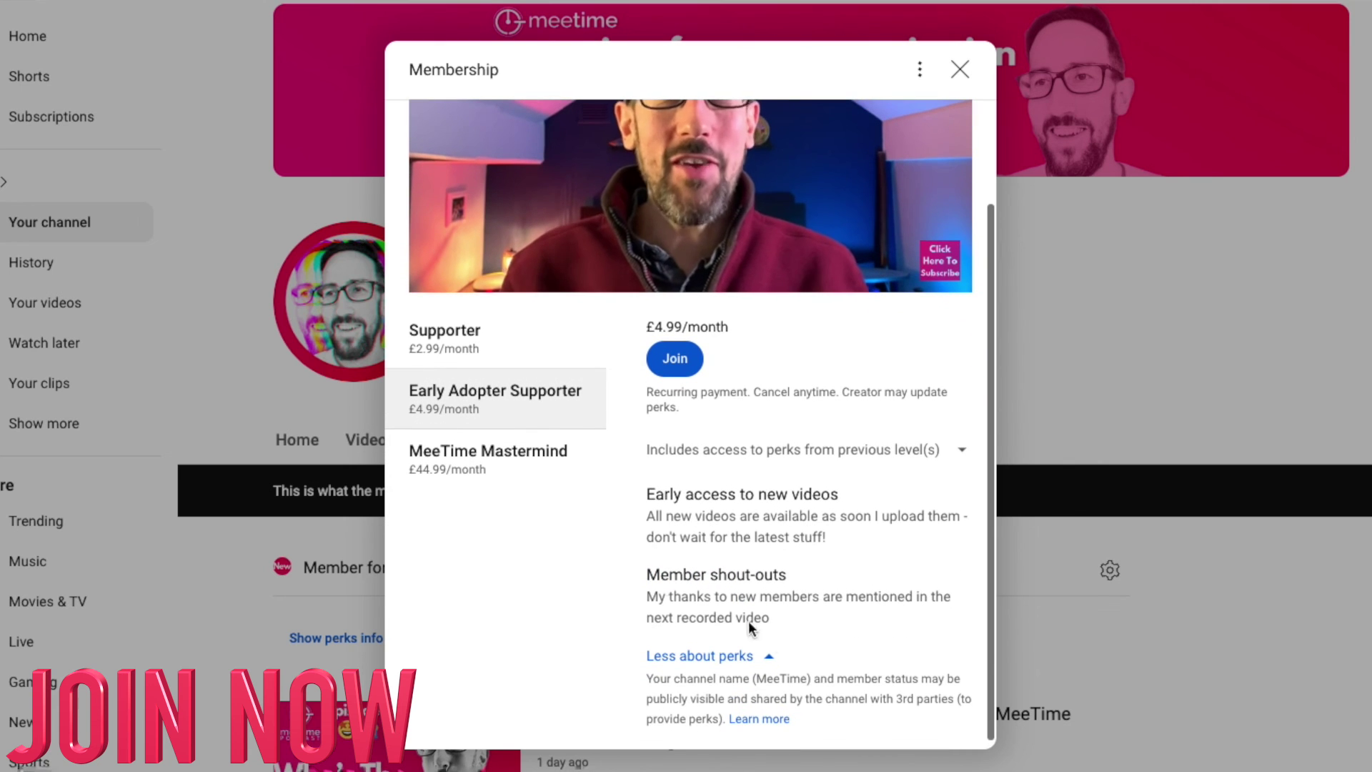
left_click(518, 458)
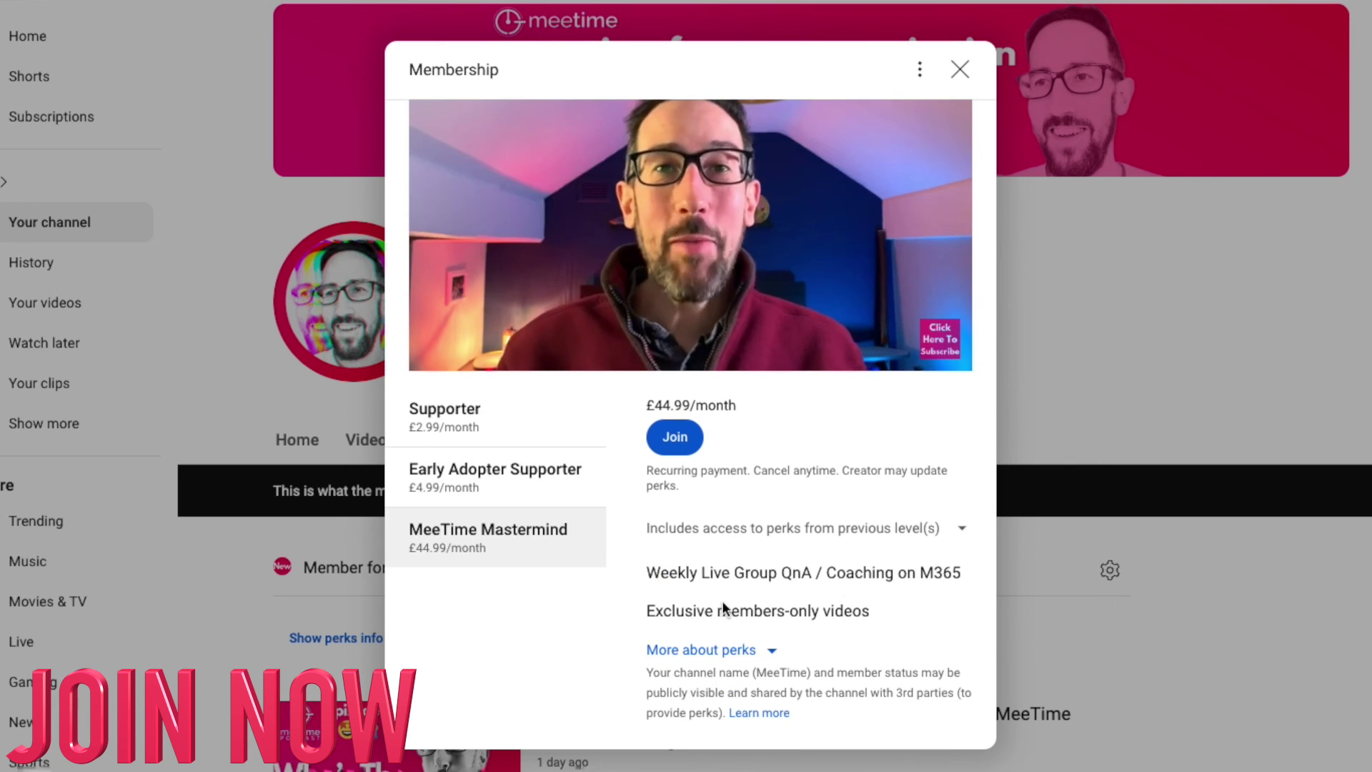
left_click(766, 655)
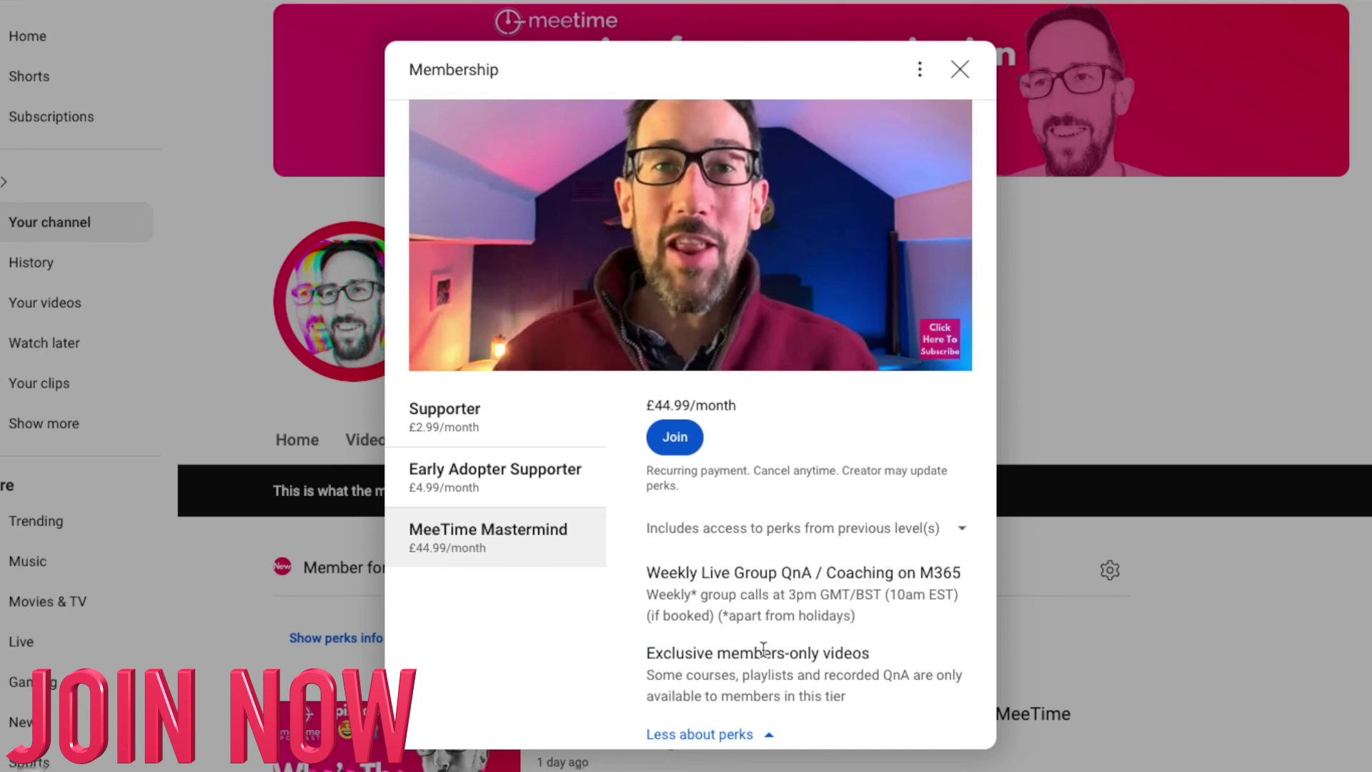